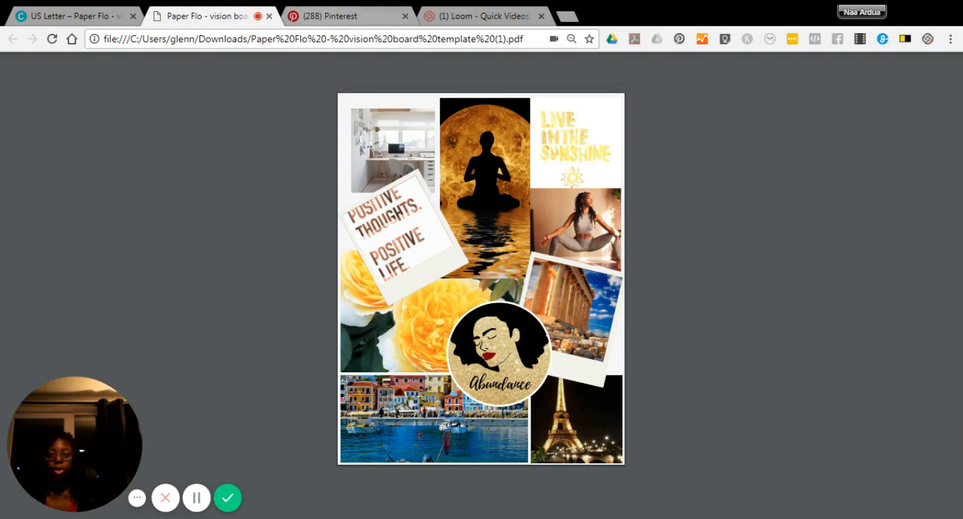
# Switch to the Pinterest Vision board and look through its saved pins for travel, lifestyle and quote images.
pyautogui.click(320, 16)
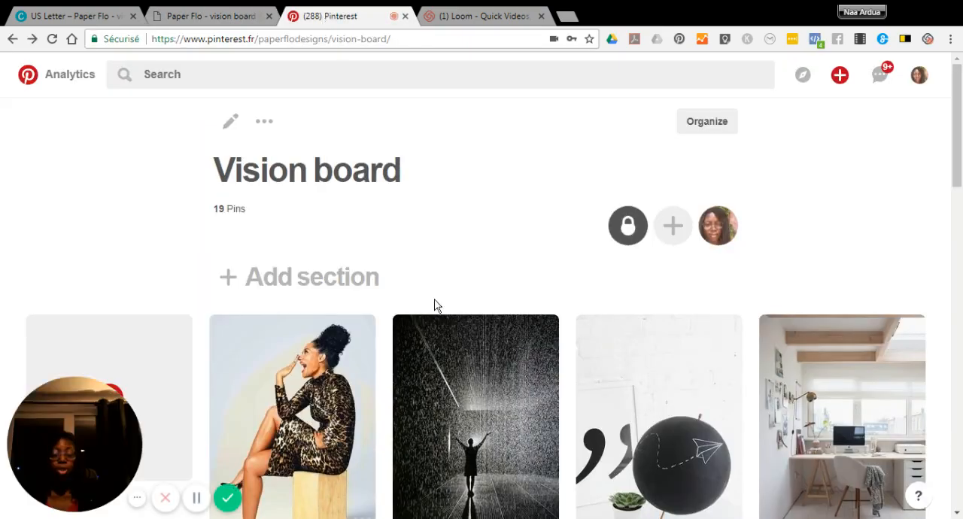
pyautogui.scroll(-2, 416, 331)
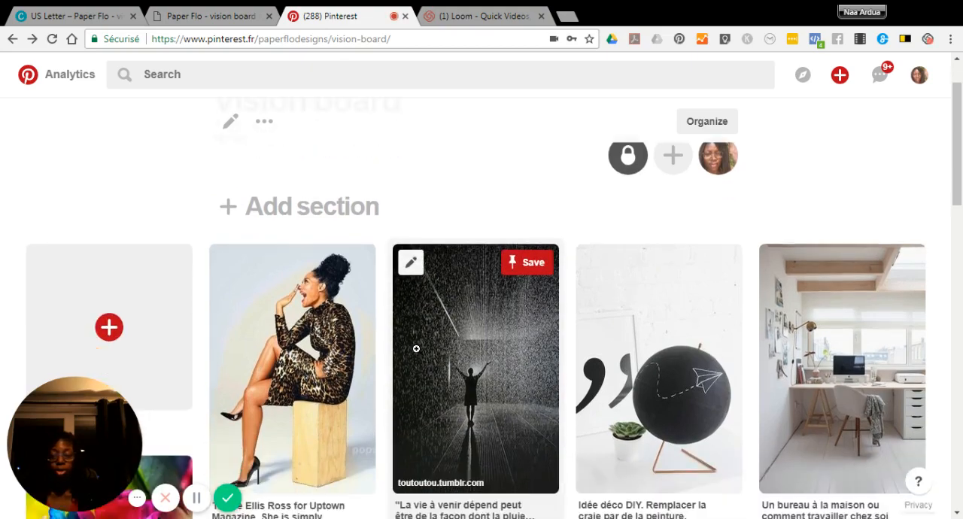
pyautogui.scroll(-2, 417, 348)
pyautogui.scroll(-2, 417, 349)
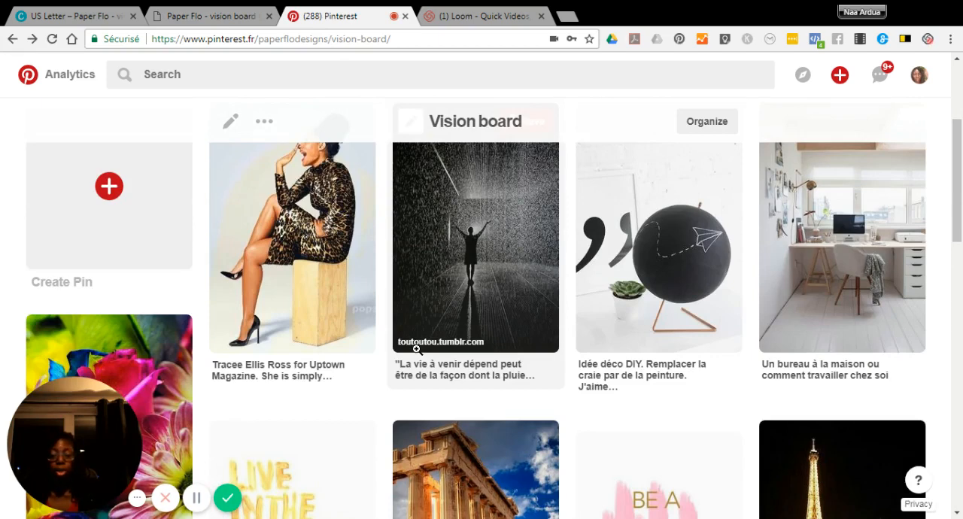
pyautogui.scroll(-4, 462, 347)
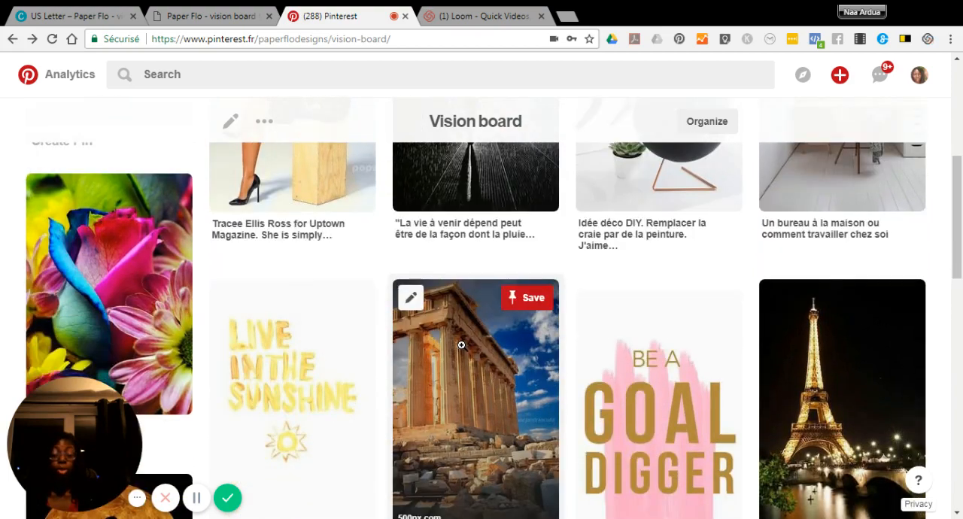
pyautogui.scroll(-2, 461, 346)
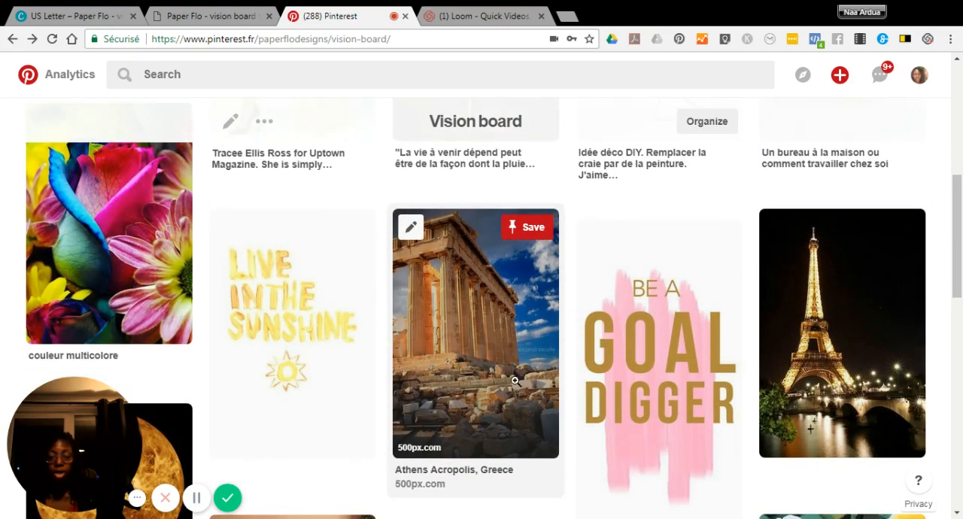
pyautogui.scroll(6, 537, 354)
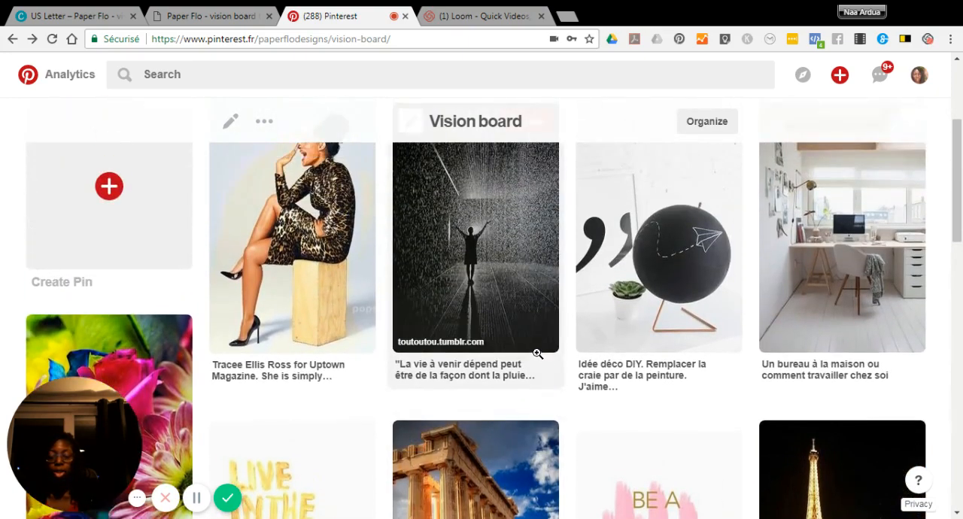
pyautogui.scroll(2, 379, 279)
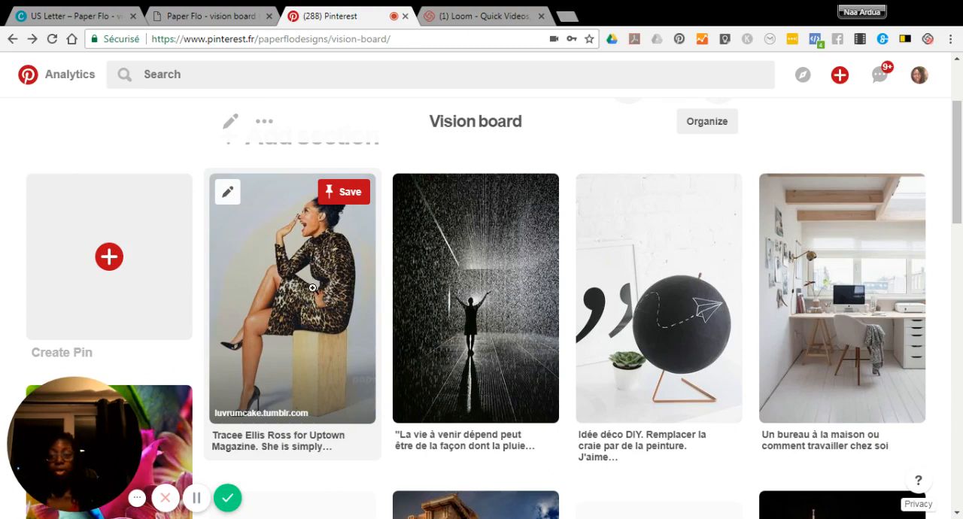
pyautogui.scroll(-4, 351, 314)
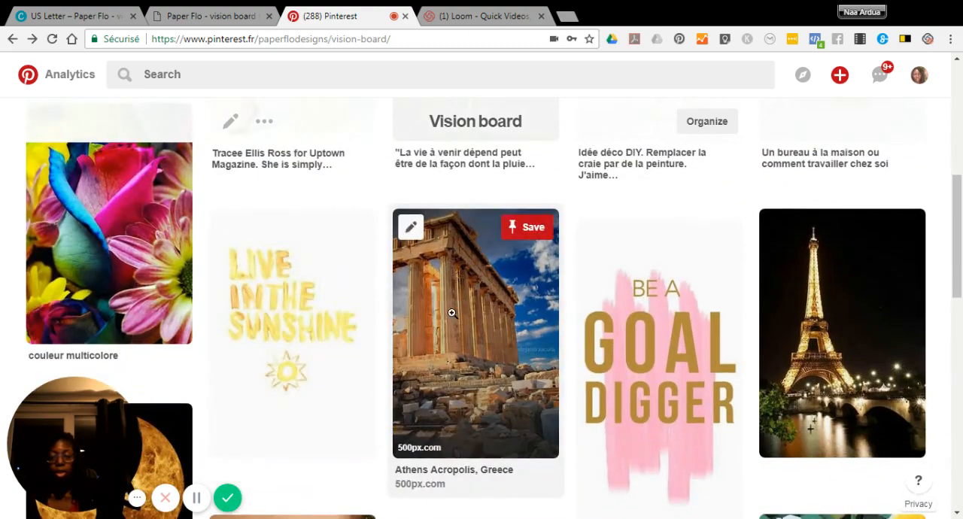
# View the Athens Acropolis pin and its 500px source page, then return to the Vision board's pins.
pyautogui.click(452, 313)
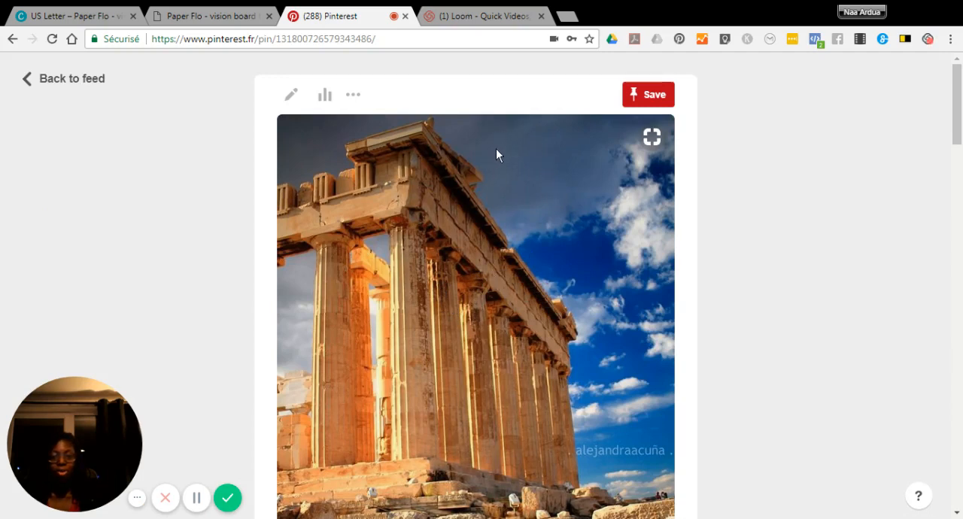
pyautogui.click(430, 198)
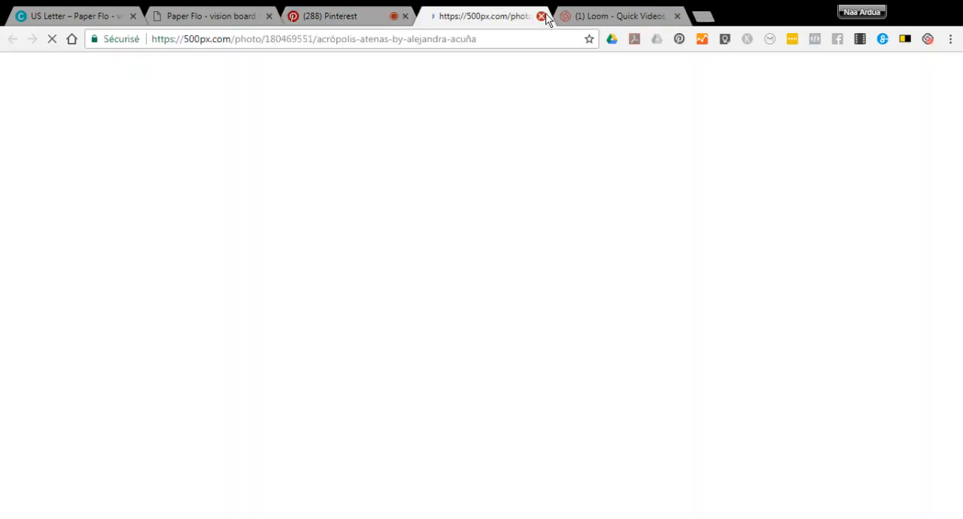
pyautogui.click(541, 16)
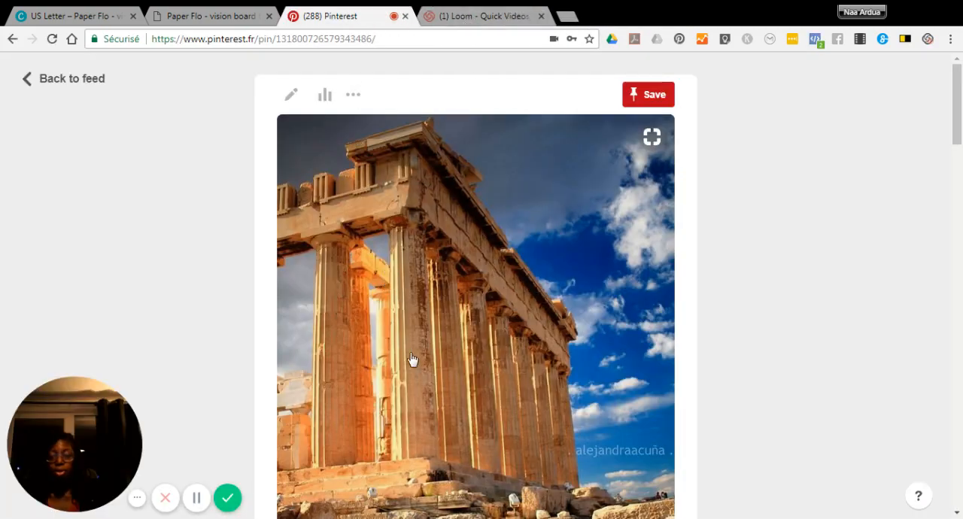
pyautogui.click(80, 88)
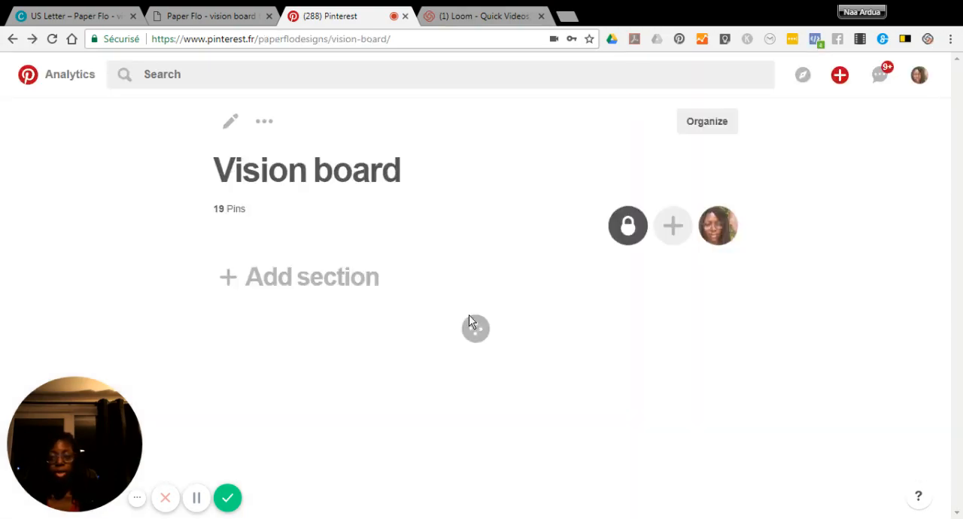
pyautogui.scroll(-4, 472, 378)
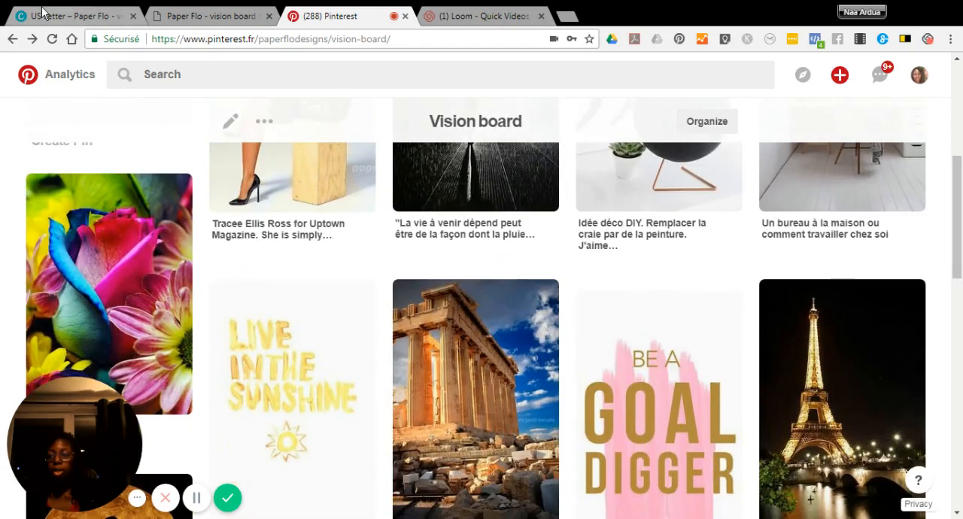
# Switch to the Canva vision board template and add a blank page after the empty collage on page 3.
pyautogui.click(36, 17)
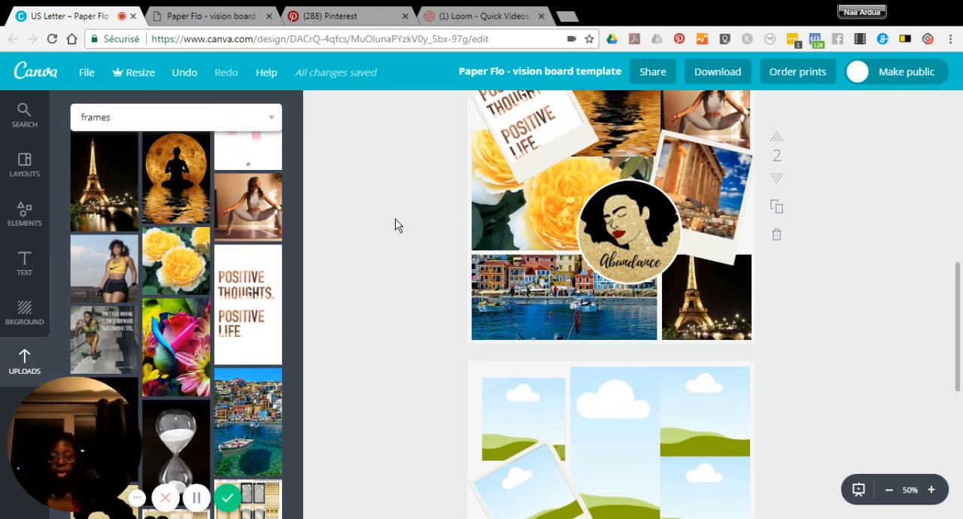
pyautogui.scroll(-1, 397, 224)
pyautogui.scroll(-2, 397, 224)
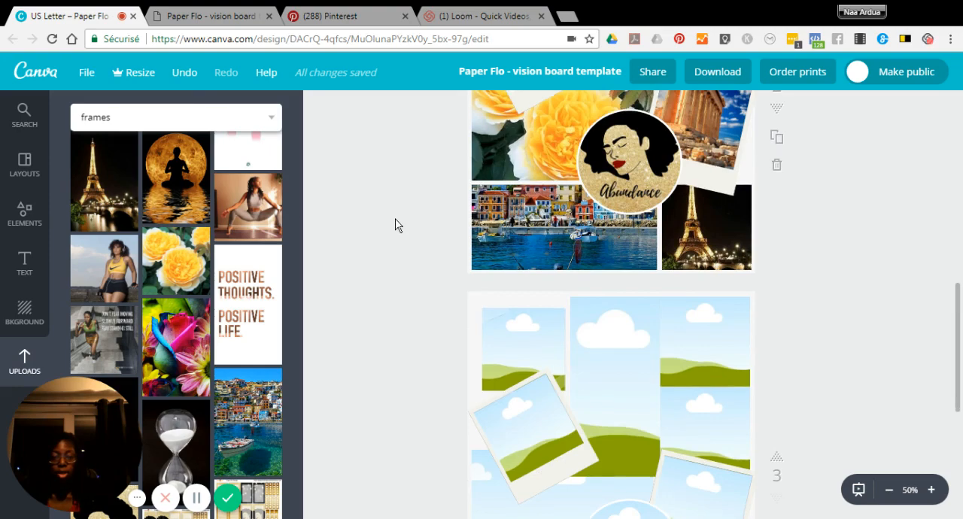
pyautogui.scroll(-1, 531, 220)
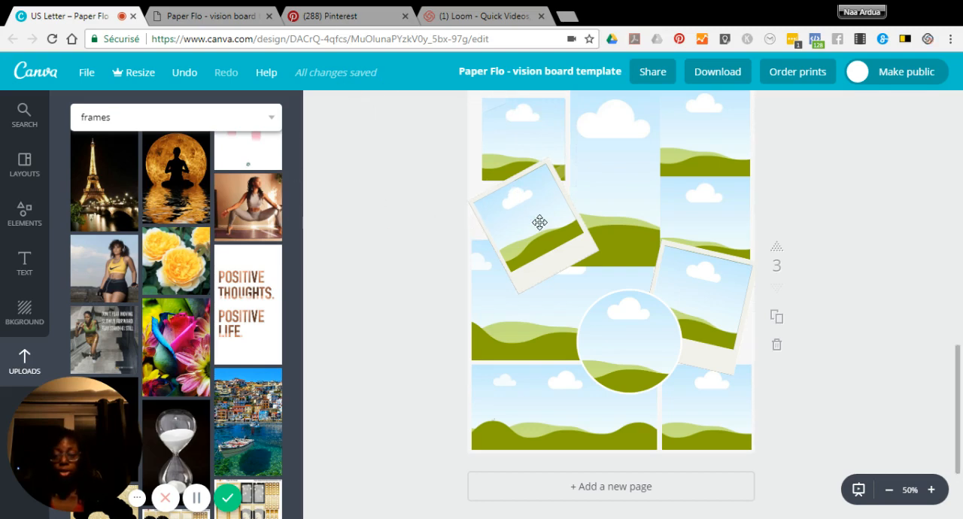
pyautogui.scroll(-1, 551, 243)
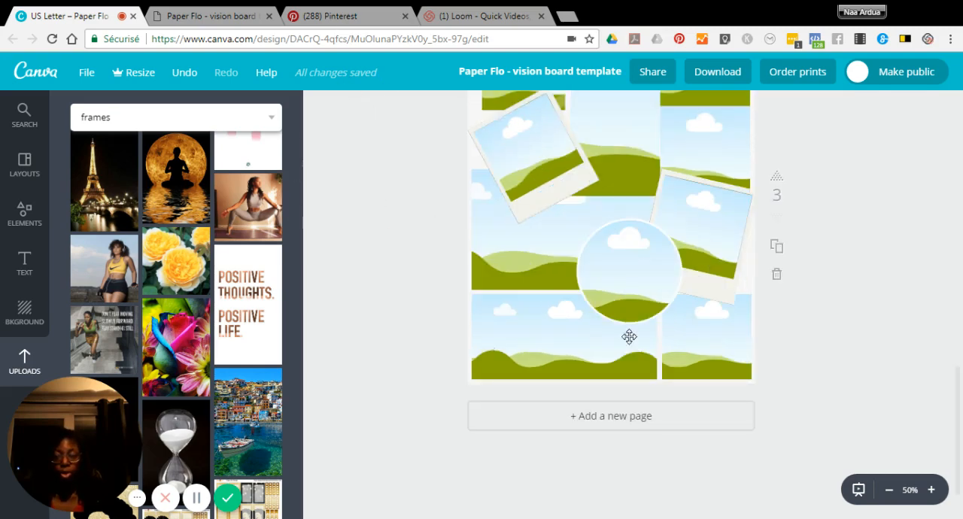
pyautogui.click(592, 420)
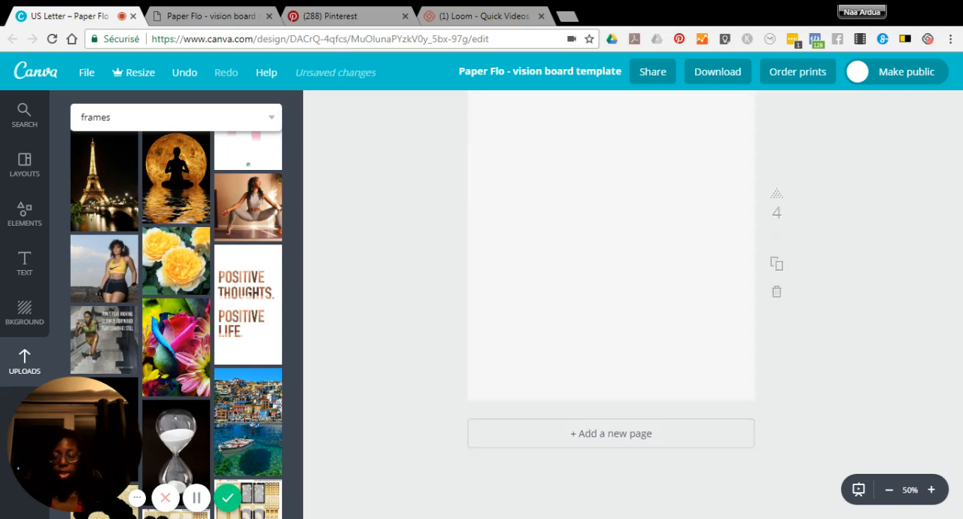
# Add the square taped photo frame from the frames results to page 4, shrink it slightly and tilt it counterclockwise.
pyautogui.click(120, 117)
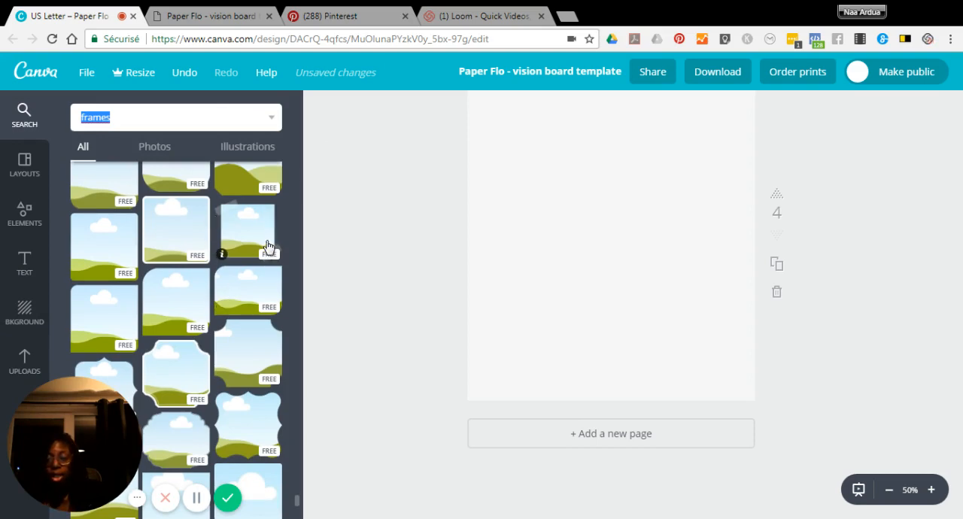
pyautogui.click(650, 244)
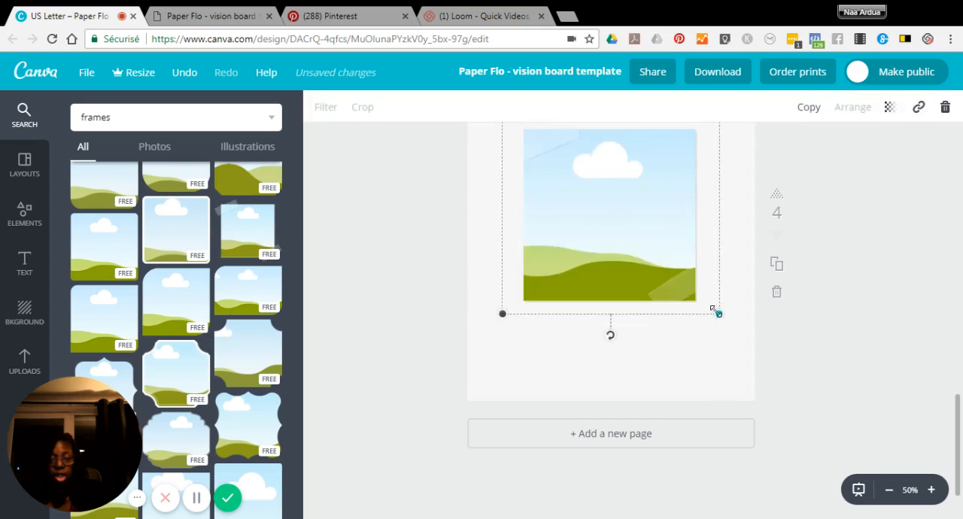
pyautogui.moveTo(705, 305); pyautogui.dragTo(670, 265)
pyautogui.moveTo(586, 292); pyautogui.dragTo(593, 192)
pyautogui.scroll(1, 625, 264)
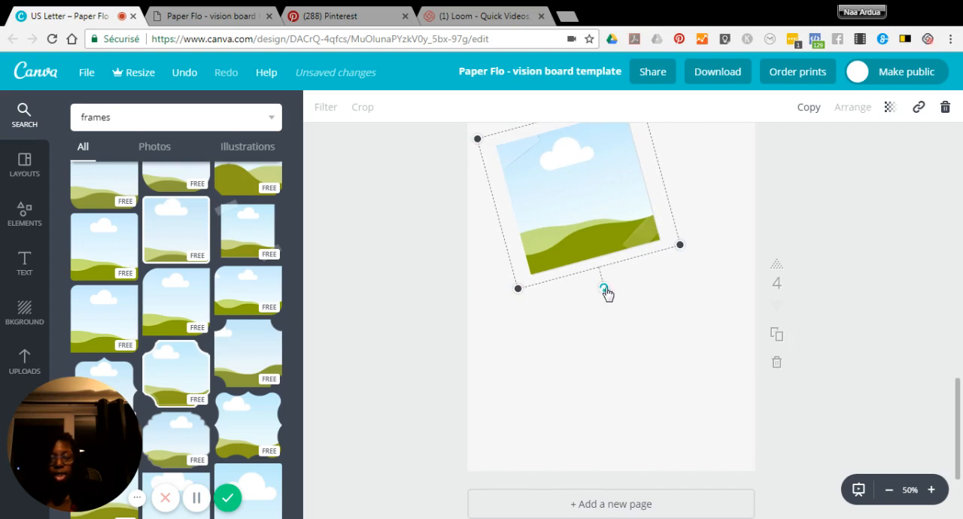
# Look up grids and insert the three-cell grid with one tall cell beside two stacked cells on page 4.
pyautogui.doubleClick(106, 118)
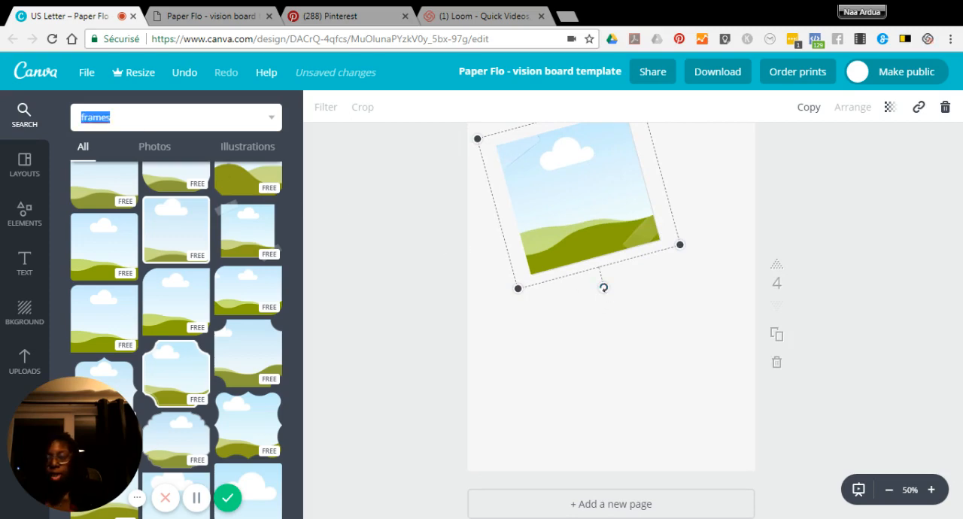
pyautogui.write('grids')
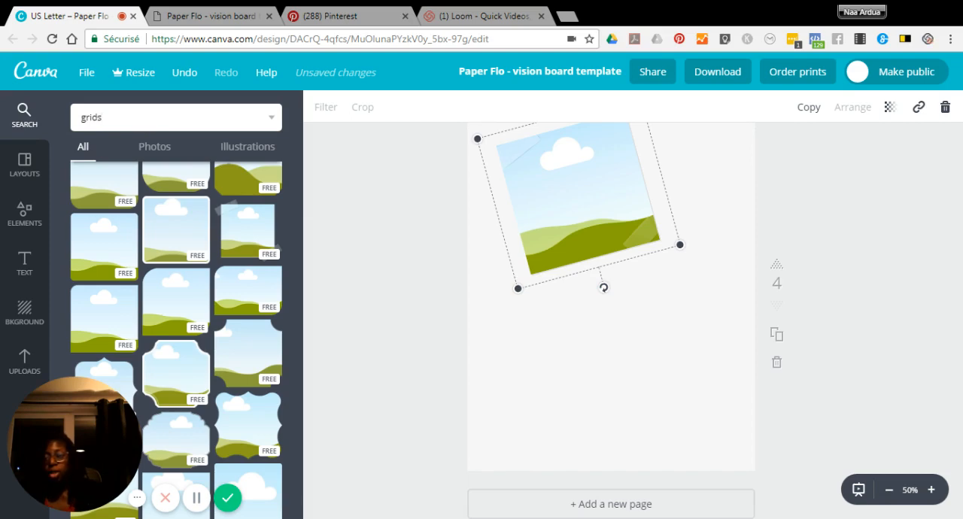
pyautogui.click(24, 215)
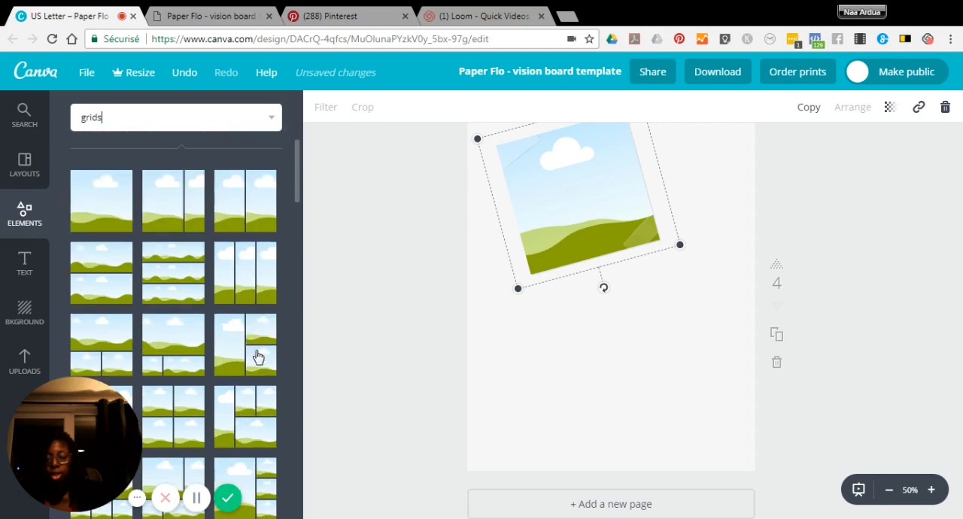
pyautogui.click(248, 343)
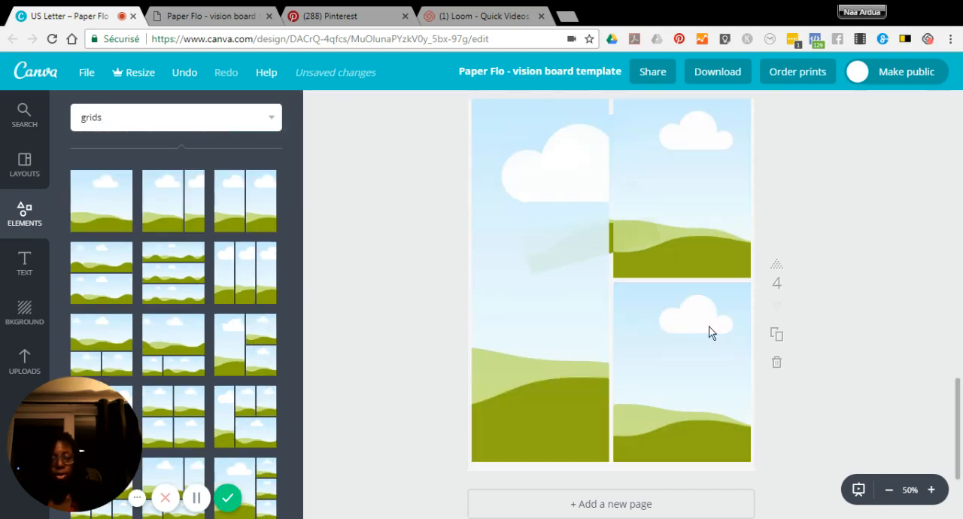
# Shrink the grid into page 4's lower-right corner and place a copy of it overlapping the tilted frame's lower edge.
pyautogui.click(666, 279)
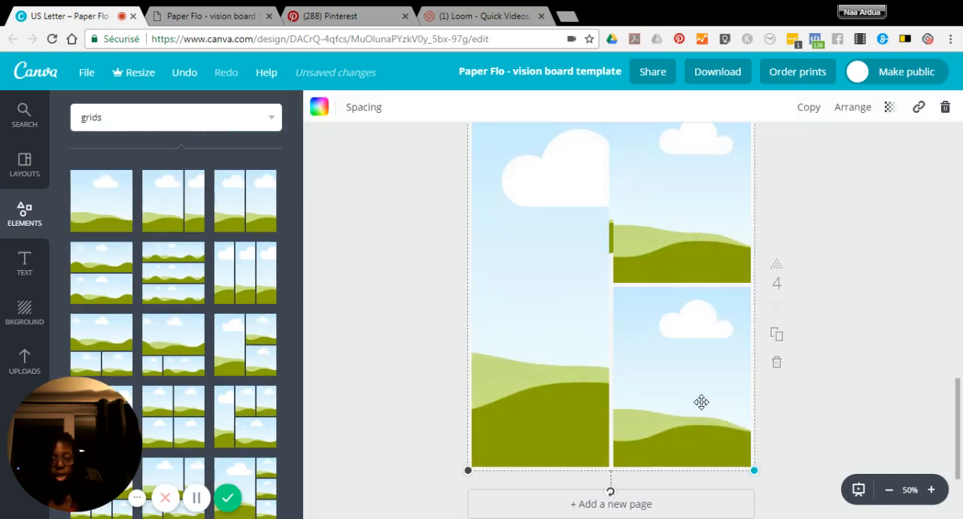
pyautogui.scroll(1, 652, 300)
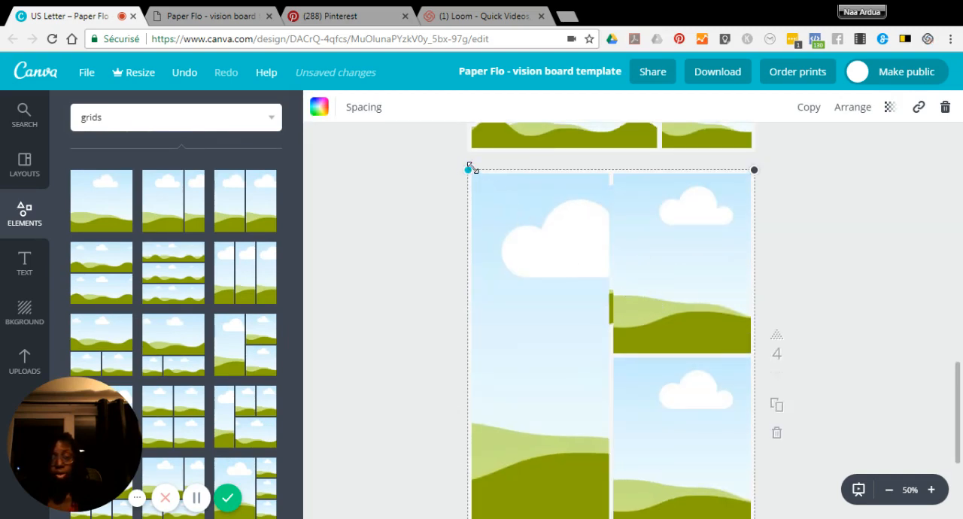
pyautogui.moveTo(468, 171); pyautogui.dragTo(626, 360)
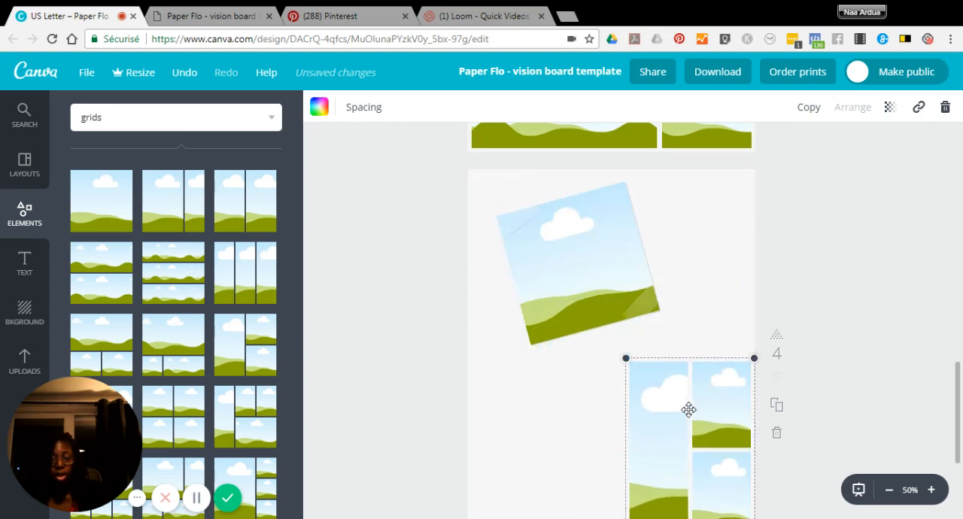
pyautogui.click(809, 107)
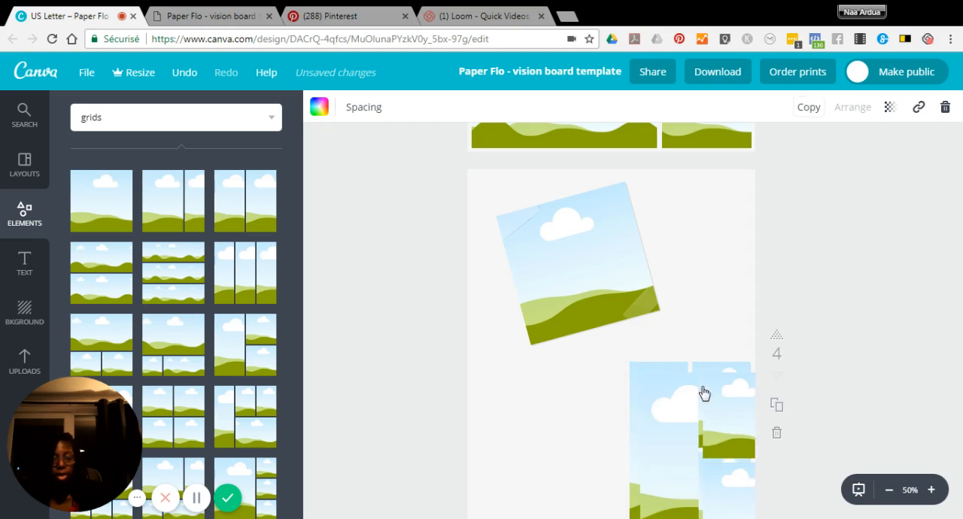
pyautogui.moveTo(670, 422); pyautogui.dragTo(554, 361)
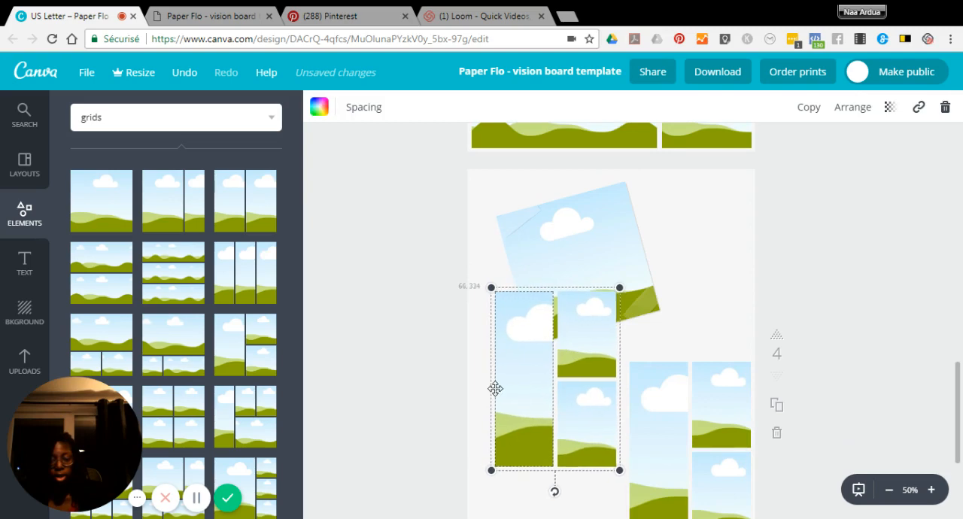
# Bring the tilted photo frame forward so it sits in front of the overlapping grid copy.
pyautogui.click(612, 236)
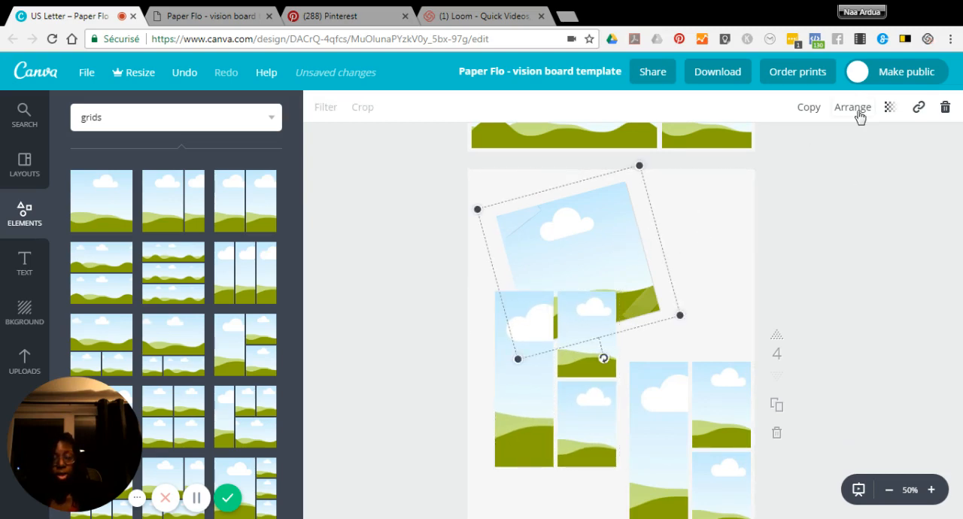
pyautogui.click(860, 113)
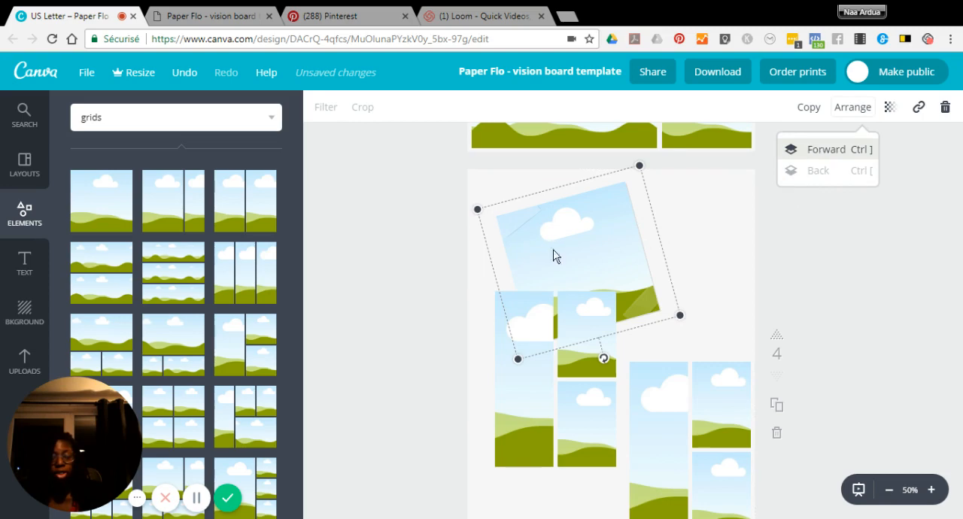
pyautogui.click(827, 150)
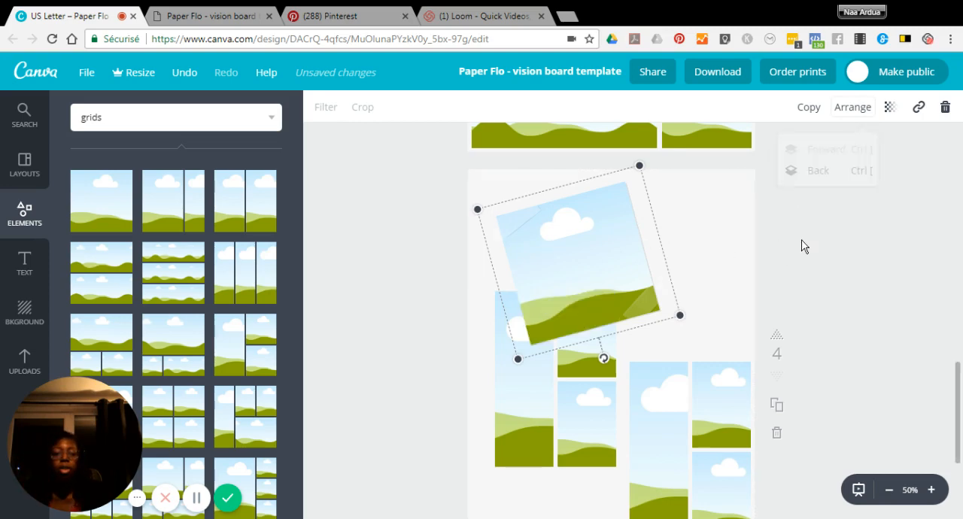
# Place the Abundance portrait illustration from the uploads in the circular frame on page 3.
pyautogui.scroll(5, 802, 246)
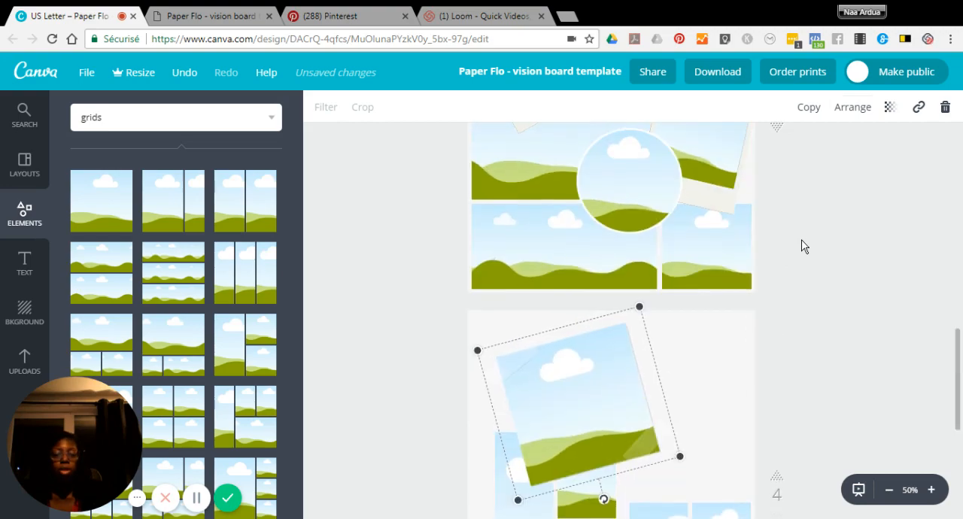
pyautogui.scroll(2, 803, 246)
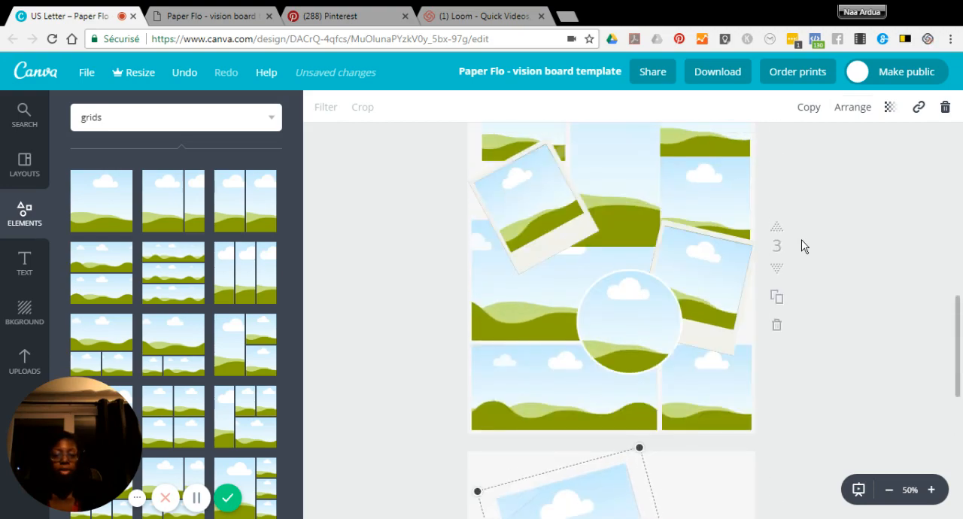
pyautogui.scroll(2, 802, 246)
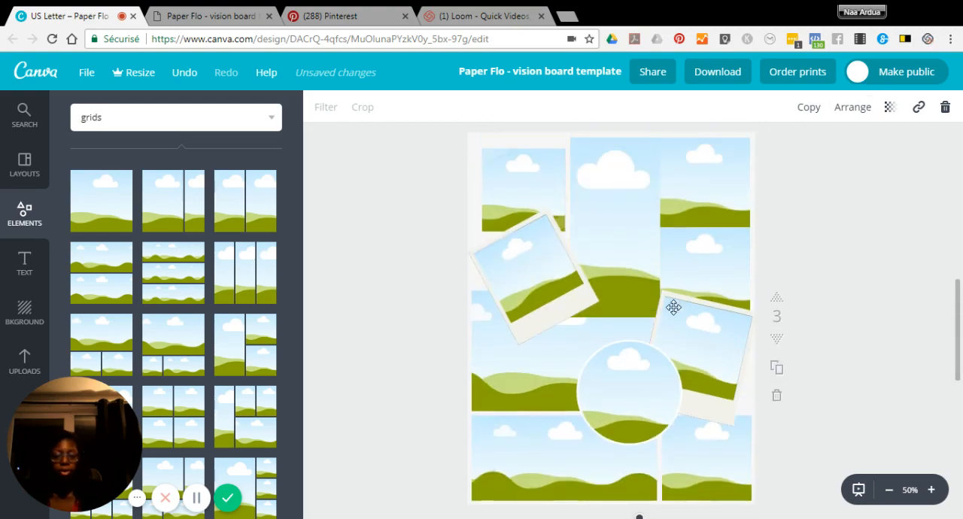
pyautogui.click(30, 355)
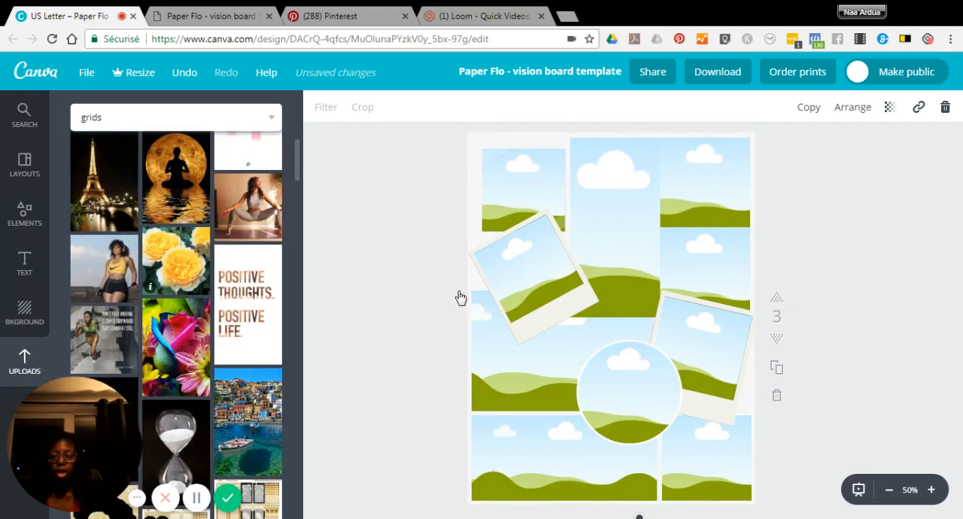
pyautogui.scroll(-1, 196, 338)
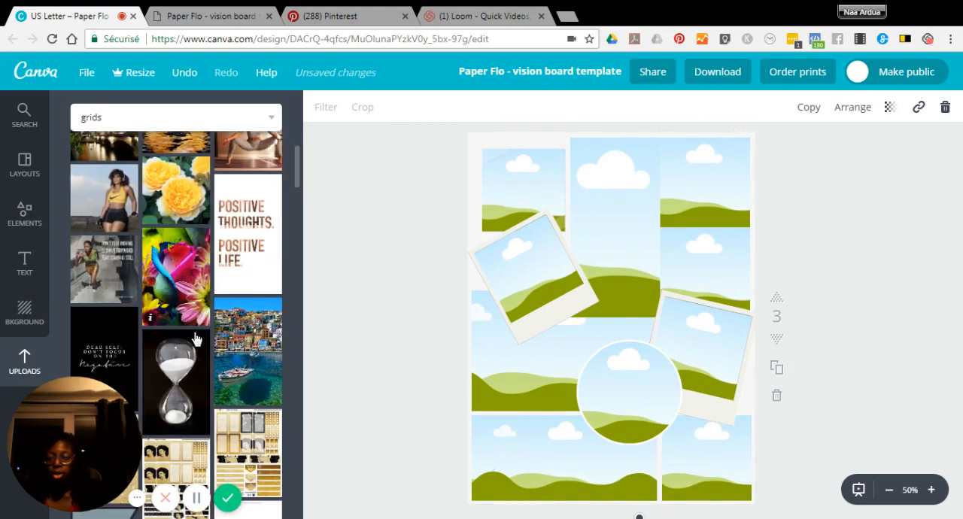
pyautogui.scroll(-1, 177, 340)
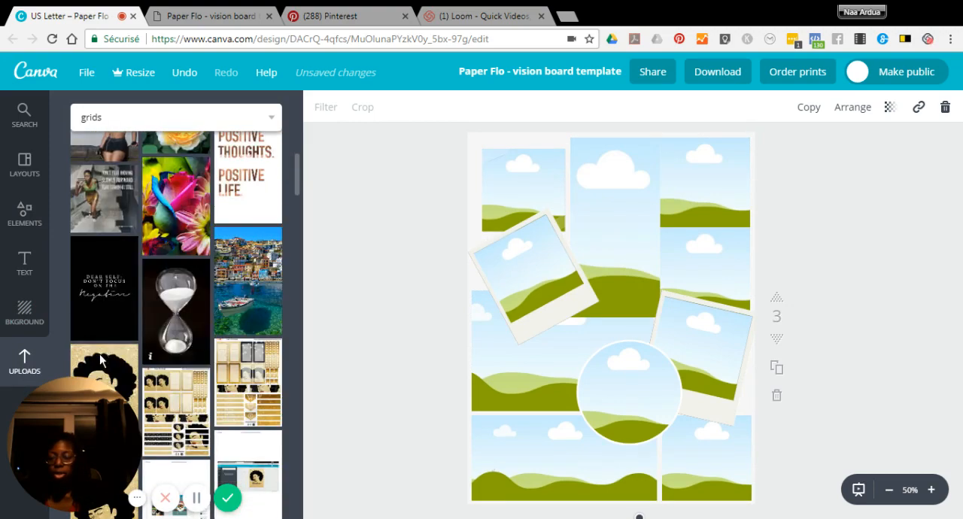
pyautogui.moveTo(199, 329); pyautogui.dragTo(622, 357)
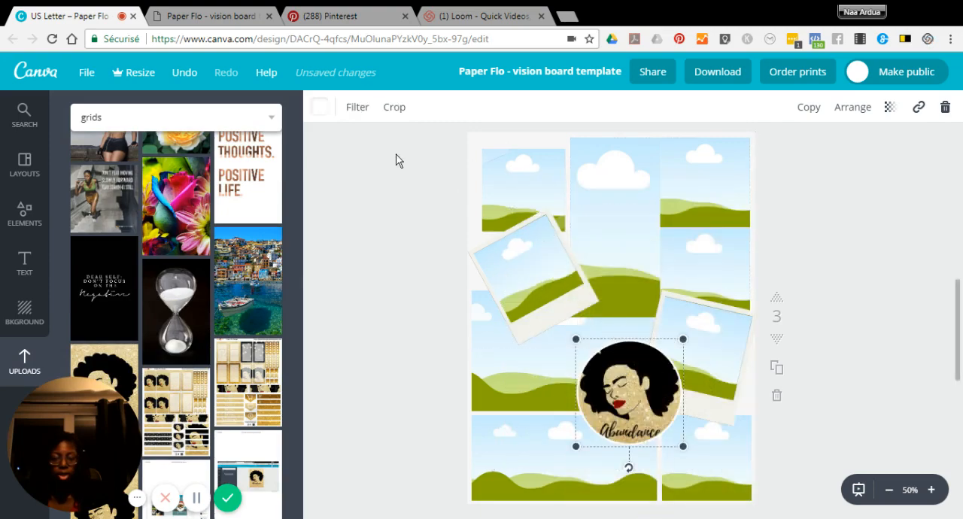
# Crop the Abundance illustration inside the circular frame, shifting it upward so its whole caption fits in the circle.
pyautogui.scroll(2, 215, 207)
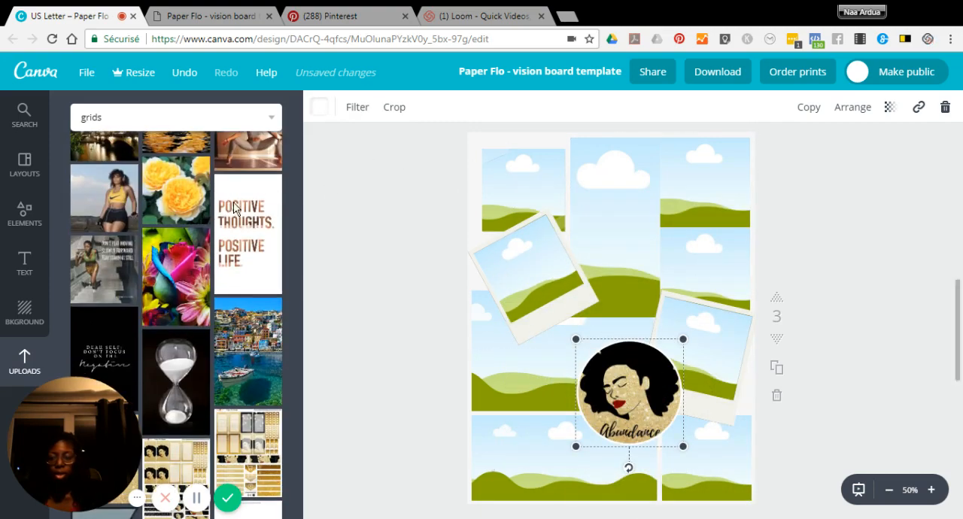
pyautogui.scroll(3, 235, 212)
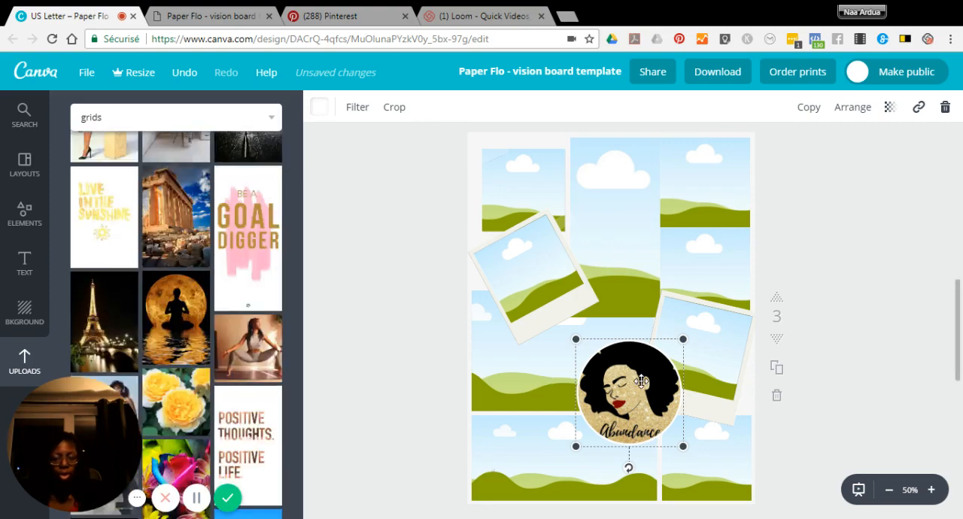
pyautogui.click(397, 107)
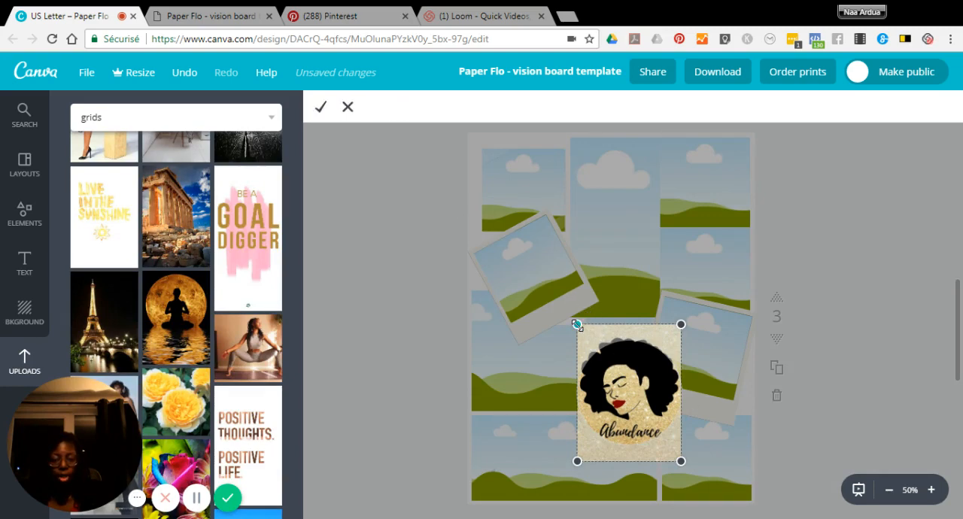
pyautogui.moveTo(636, 393); pyautogui.dragTo(635, 382)
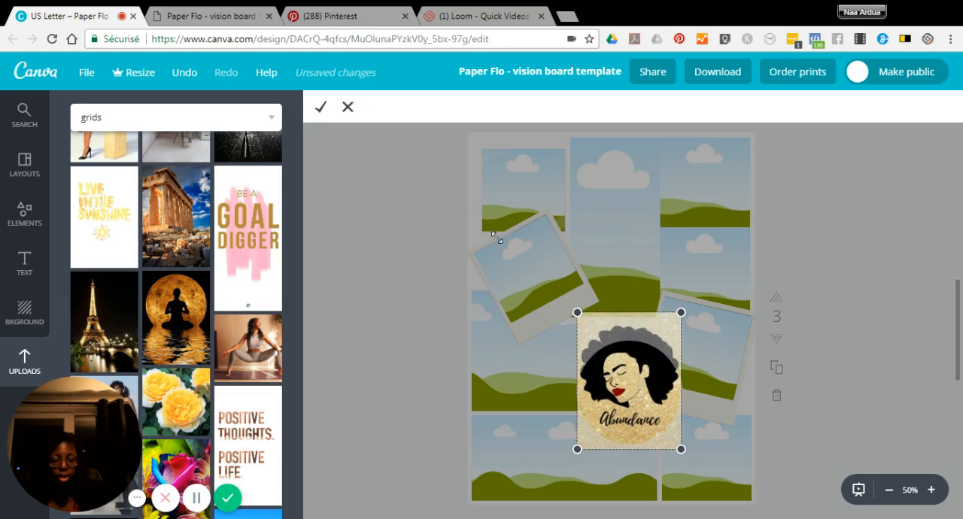
pyautogui.click(321, 110)
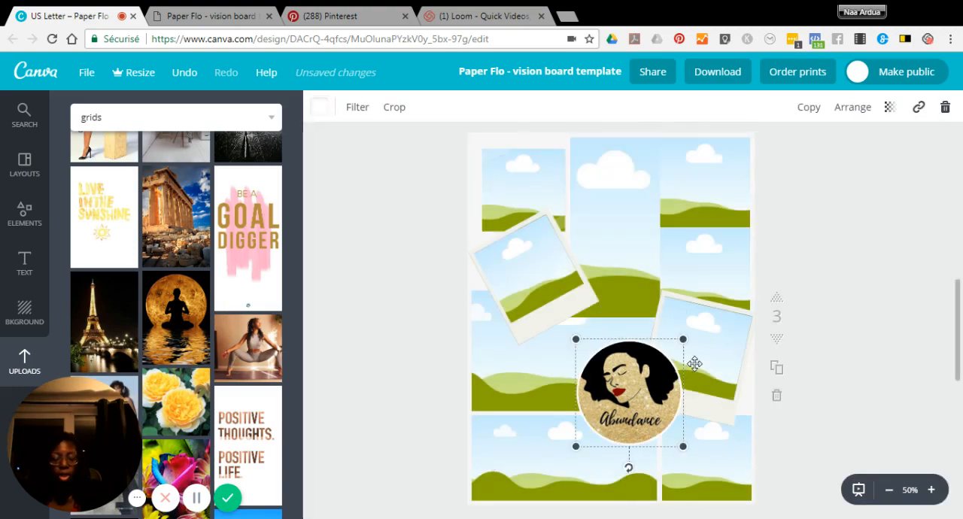
pyautogui.click(821, 231)
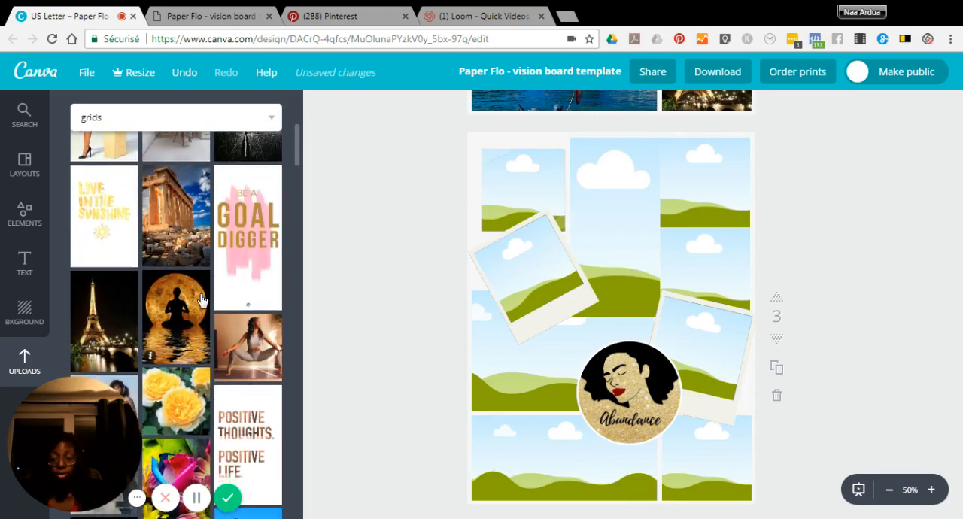
# Fill page 3's lower-right grid cell with the Eiffel Tower photo and its right-hand polaroid frame with the seaside town photo.
pyautogui.scroll(-5, 202, 301)
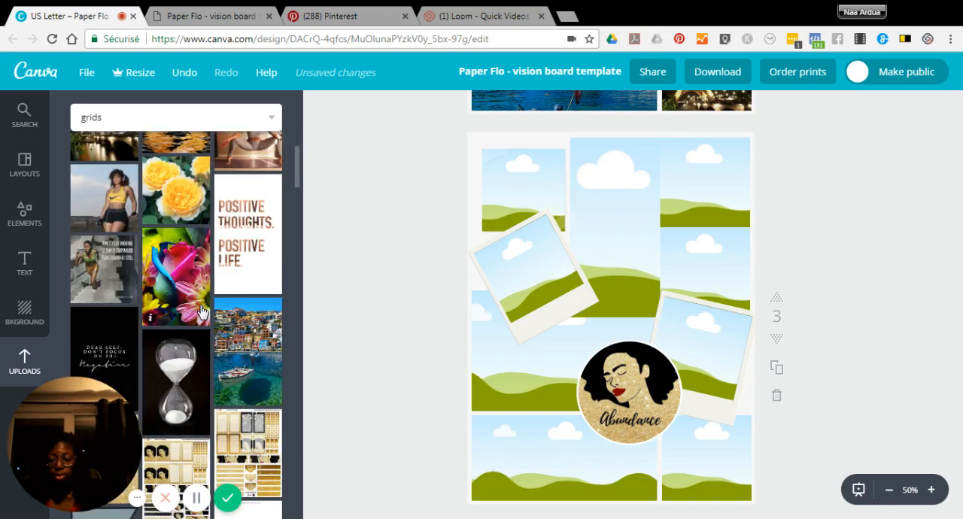
pyautogui.scroll(2, 202, 309)
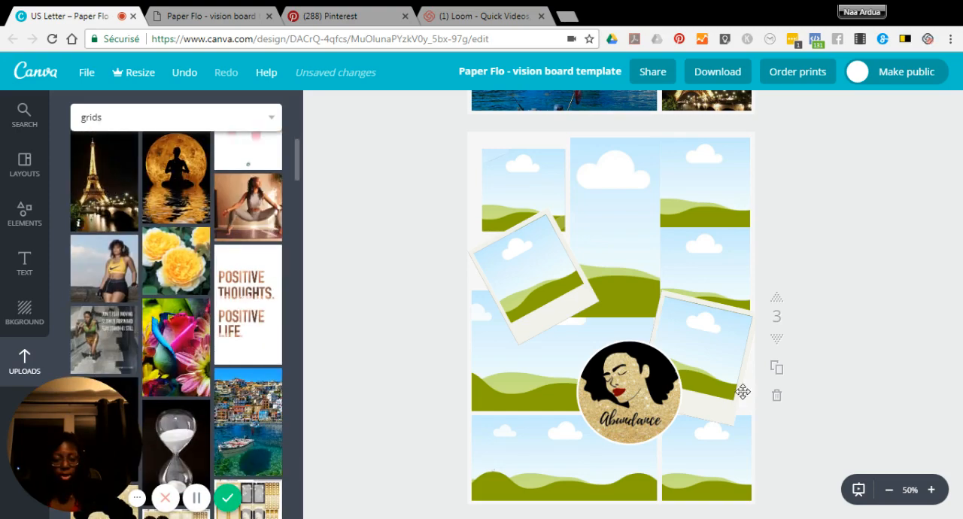
pyautogui.moveTo(697, 393); pyautogui.dragTo(730, 460)
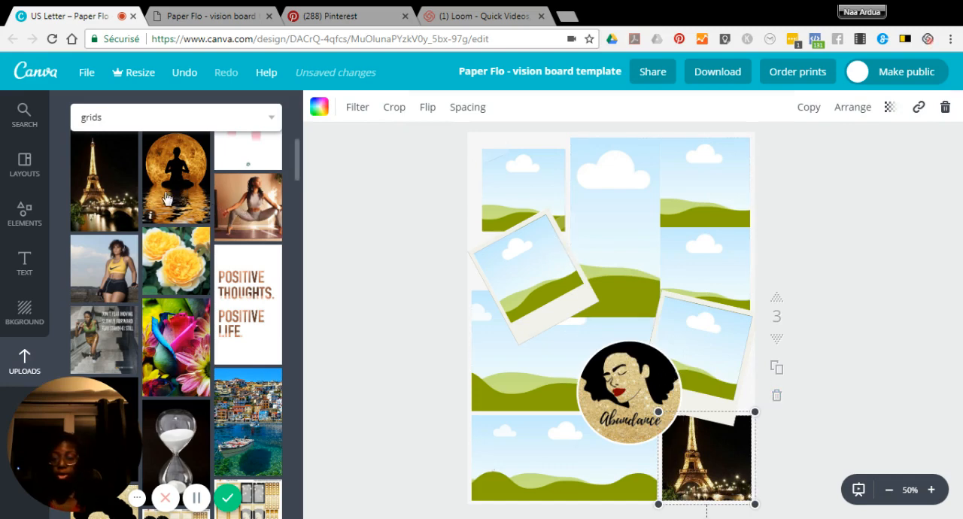
pyautogui.click(260, 417)
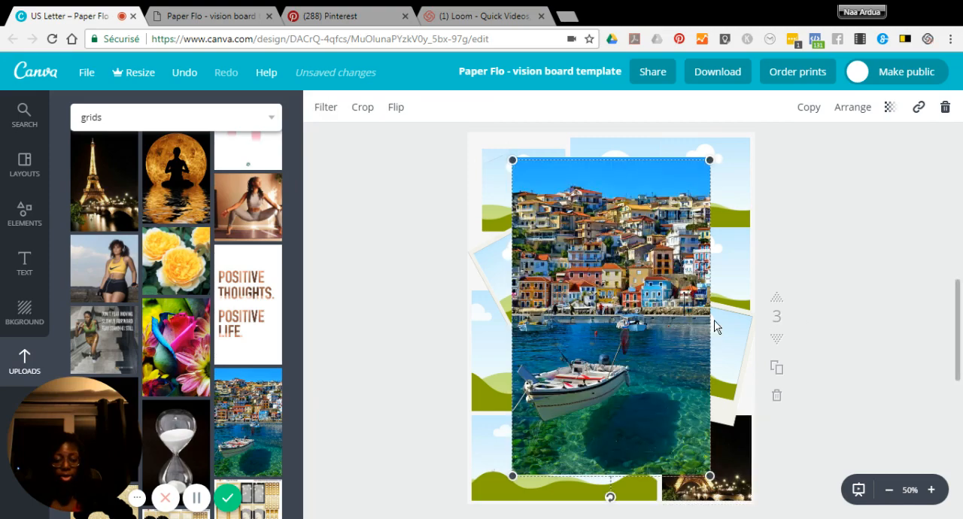
pyautogui.moveTo(720, 336); pyautogui.dragTo(695, 308)
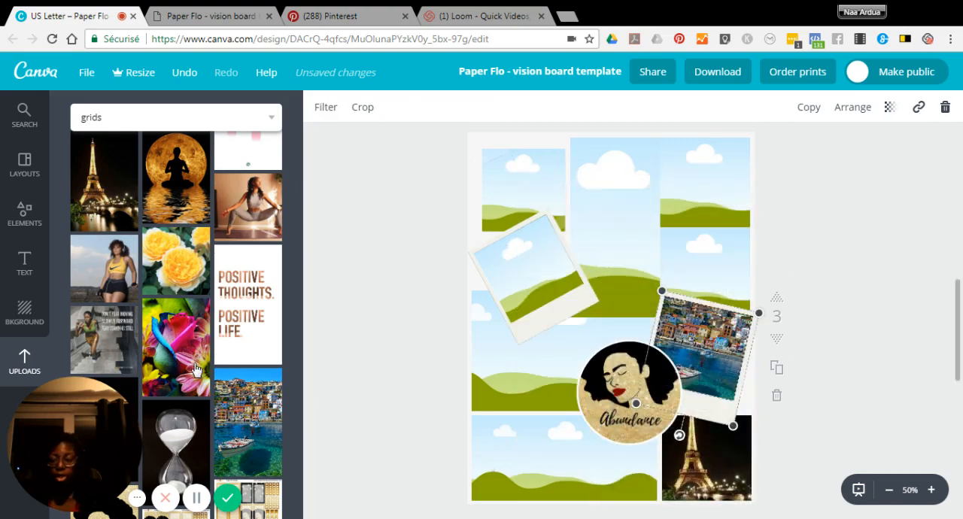
# Try to place the Greek temple photo in the wide grid cell at page 3's lower-left, beside the Eiffel Tower photo.
pyautogui.scroll(-1, 197, 375)
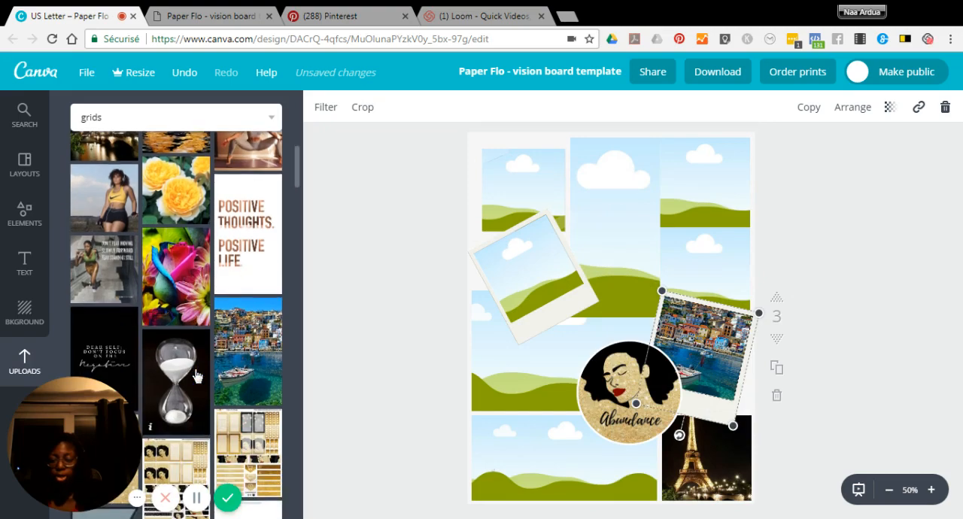
pyautogui.scroll(1, 197, 375)
pyautogui.scroll(1, 197, 375)
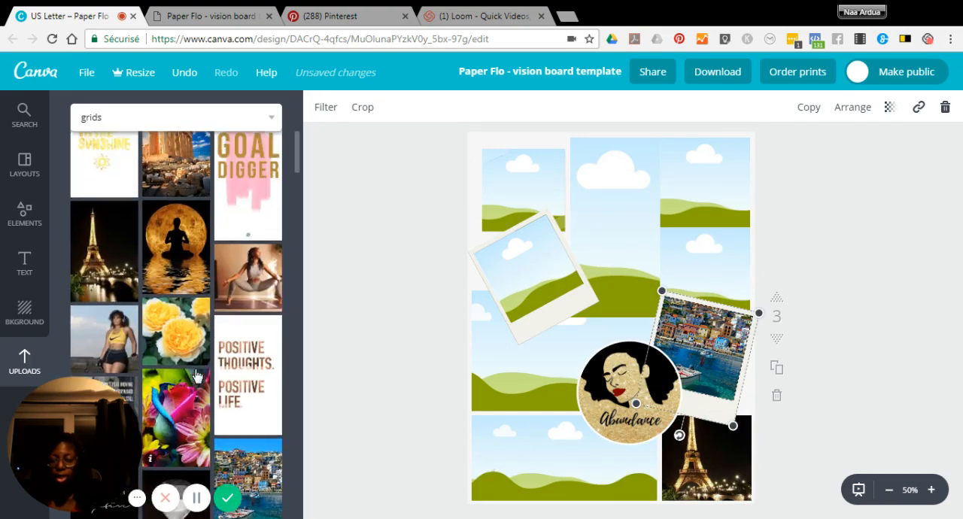
pyautogui.click(611, 439)
pyautogui.moveTo(540, 410); pyautogui.dragTo(505, 509)
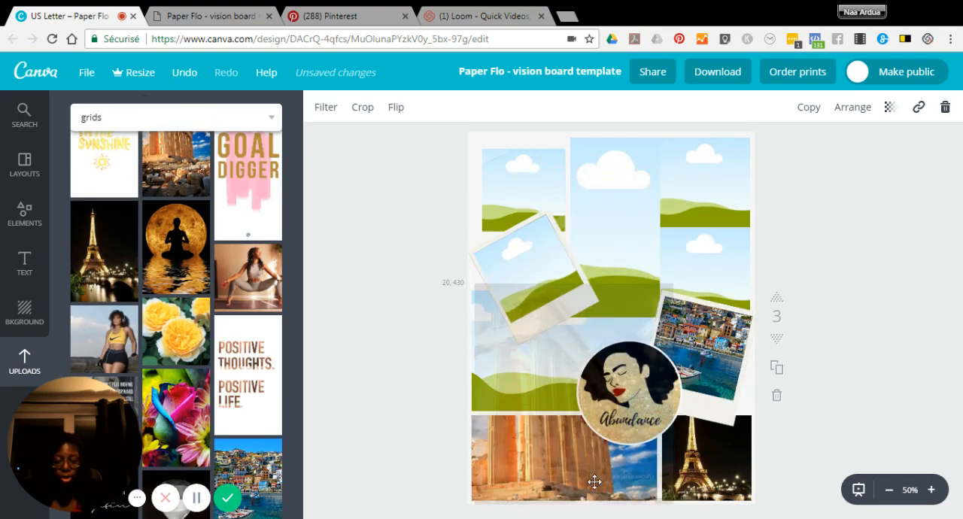
pyautogui.moveTo(657, 424); pyautogui.dragTo(653, 422)
pyautogui.scroll(-2, 608, 392)
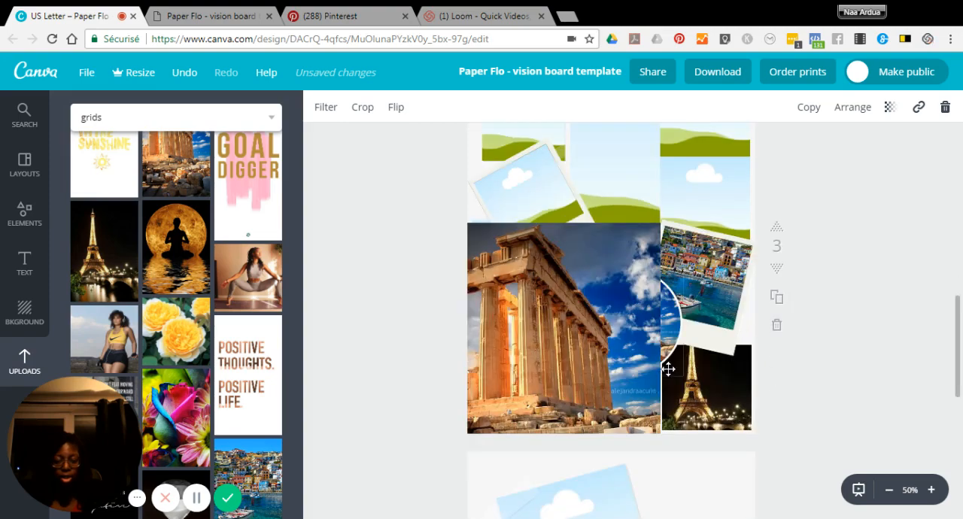
pyautogui.scroll(-1, 574, 337)
pyautogui.moveTo(577, 343); pyautogui.dragTo(542, 233)
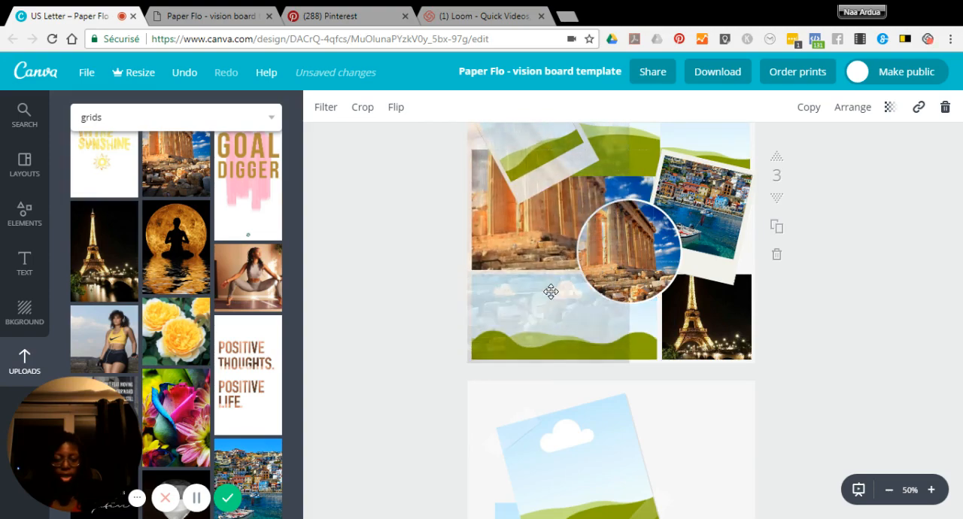
pyautogui.moveTo(551, 291)
pyautogui.mouseDown()
pyautogui.moveTo(565, 306)
pyautogui.moveTo(557, 244)
pyautogui.moveTo(575, 216)
pyautogui.moveTo(542, 400)
pyautogui.moveTo(559, 301)
pyautogui.mouseUp()
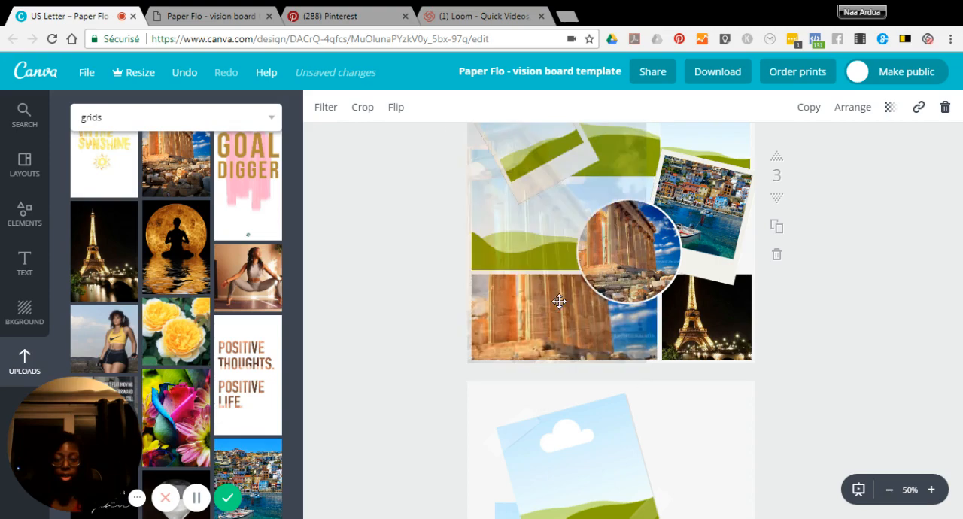
pyautogui.moveTo(635, 241); pyautogui.dragTo(636, 241)
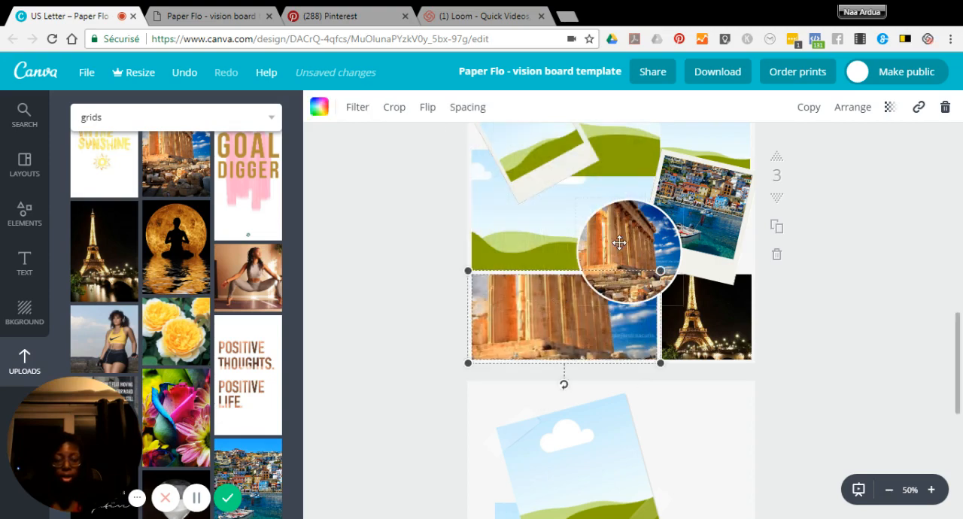
pyautogui.click(619, 241)
# Undo the temple photo's placement in the wide grid cell and redo the seaside town photo's placement in the polaroid frame.
pyautogui.scroll(-3, 198, 316)
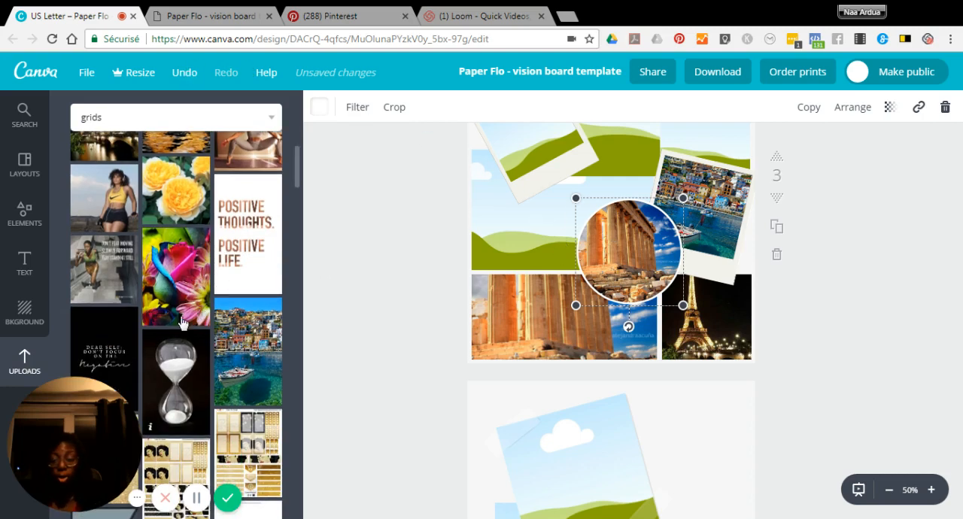
pyautogui.scroll(3, 223, 282)
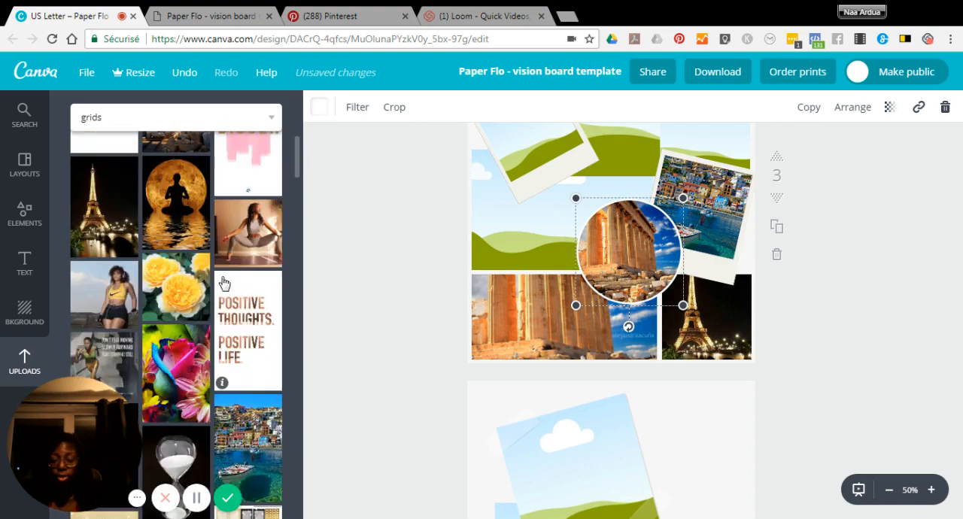
pyautogui.click(185, 75)
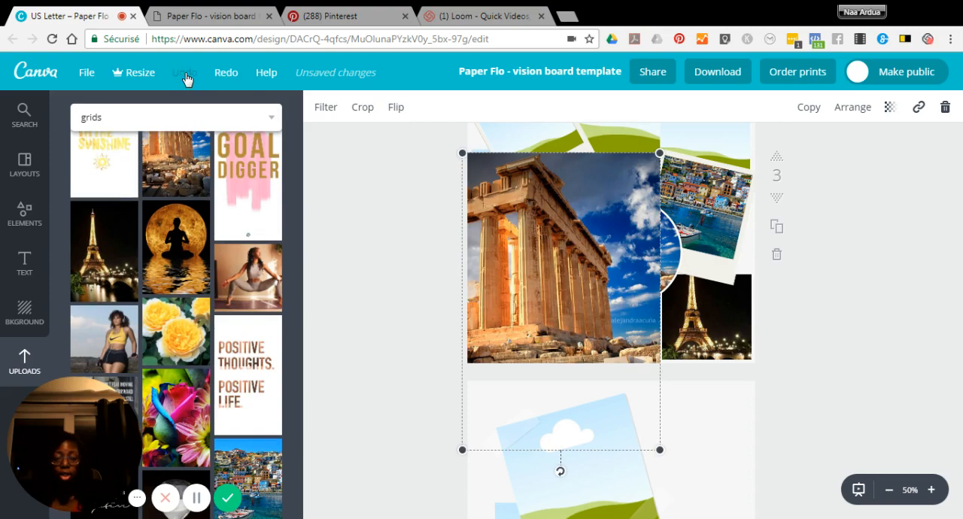
pyautogui.click(185, 75)
pyautogui.click(185, 75)
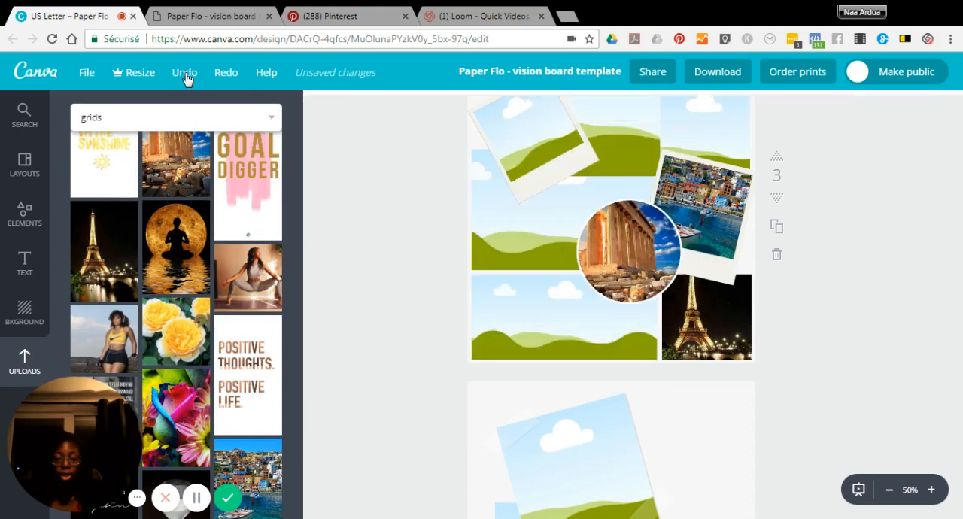
pyautogui.click(185, 75)
pyautogui.click(185, 75)
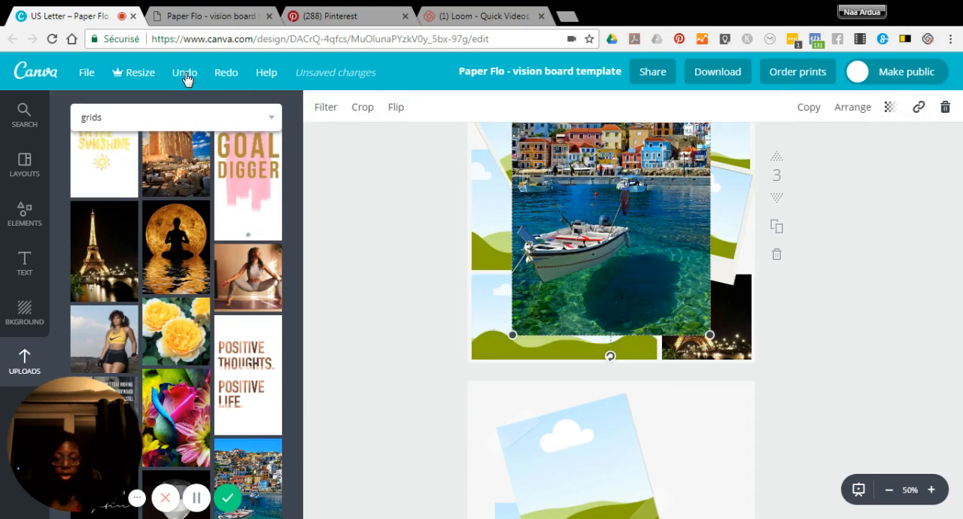
pyautogui.click(226, 75)
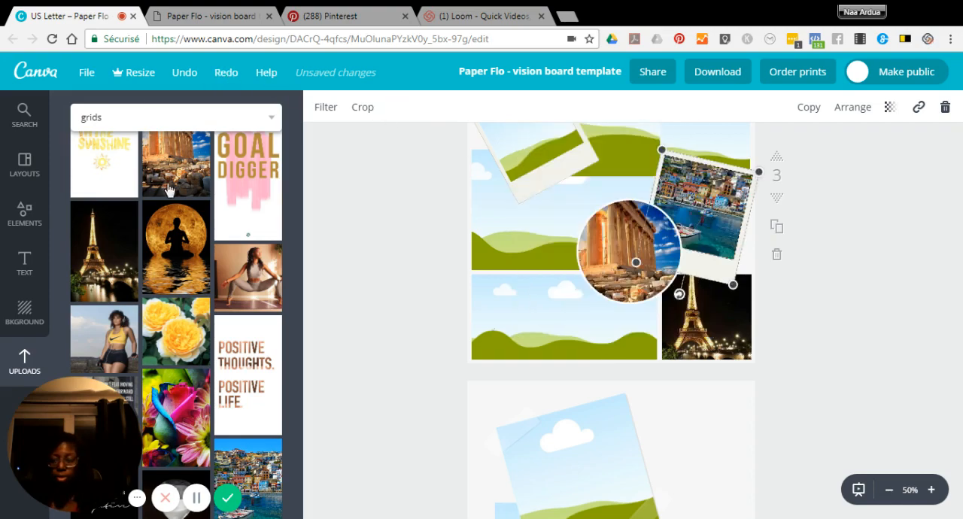
# Fill page 3's circular frame with the gold Abundance illustration and crop it, shifting the image upward so its caption sits fully inside the circle.
pyautogui.scroll(-1, 176, 386)
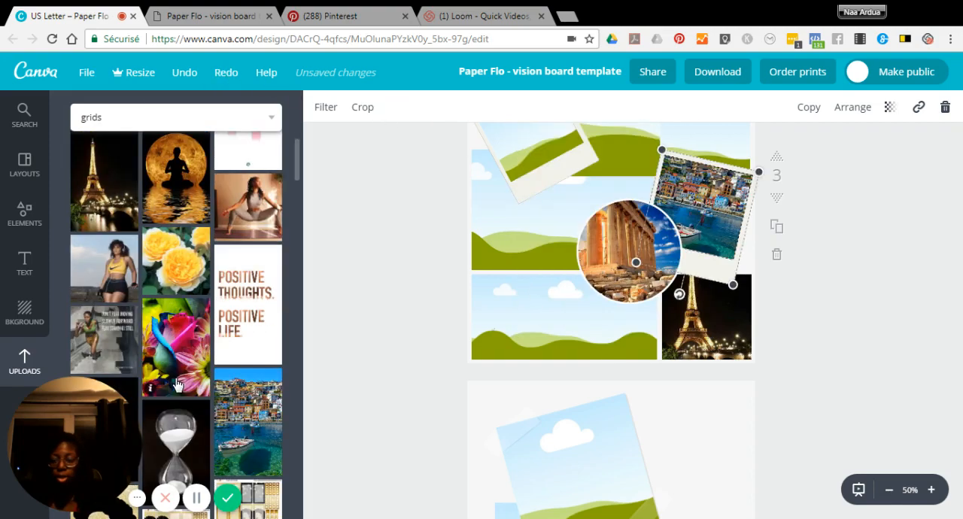
pyautogui.scroll(-1, 178, 376)
pyautogui.scroll(-1, 183, 356)
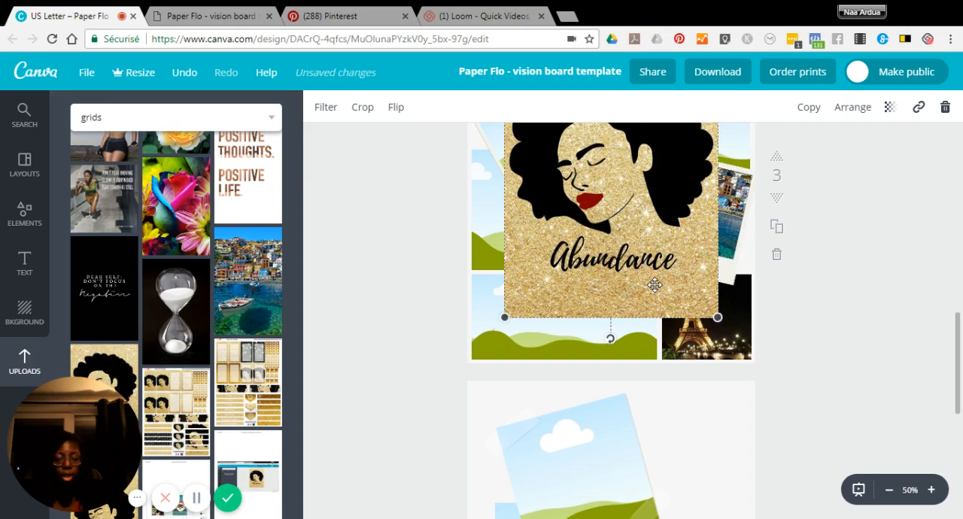
pyautogui.moveTo(654, 285); pyautogui.dragTo(651, 272)
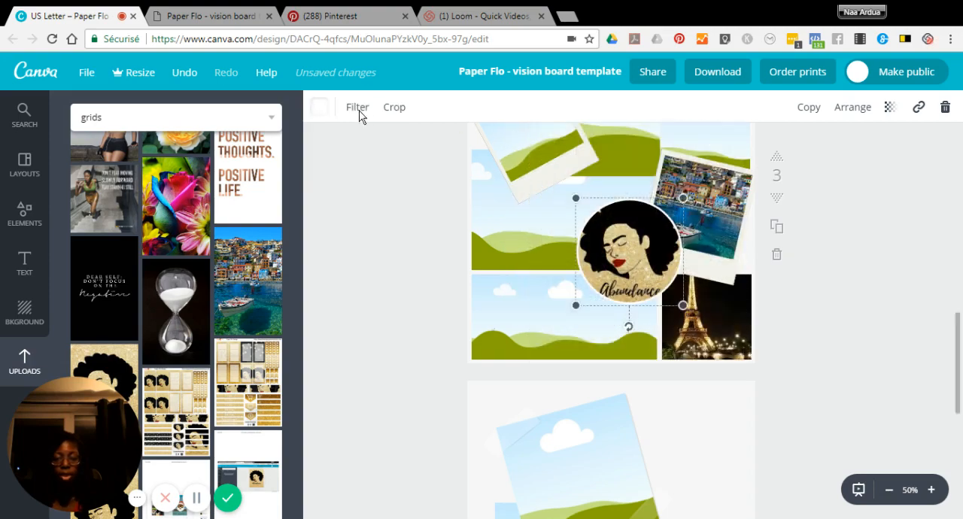
pyautogui.doubleClick(602, 204)
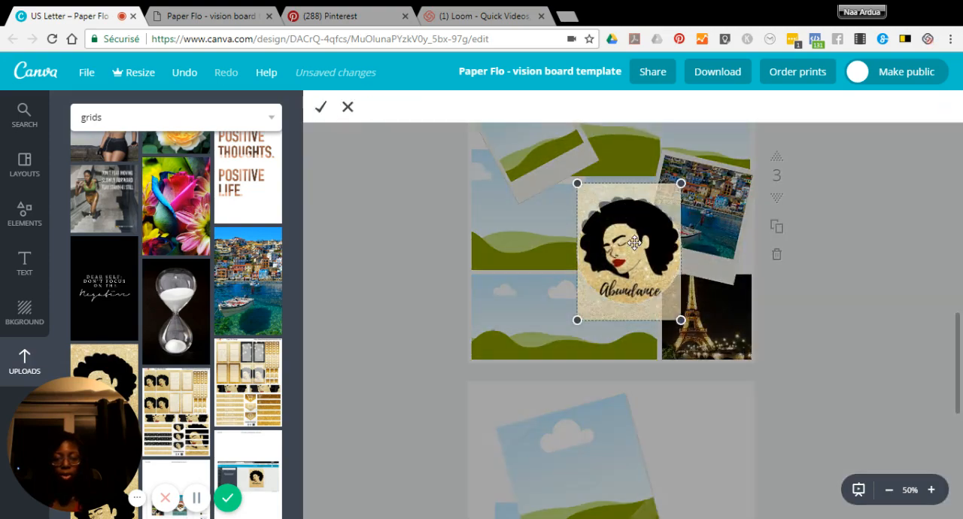
pyautogui.moveTo(634, 237); pyautogui.dragTo(633, 234)
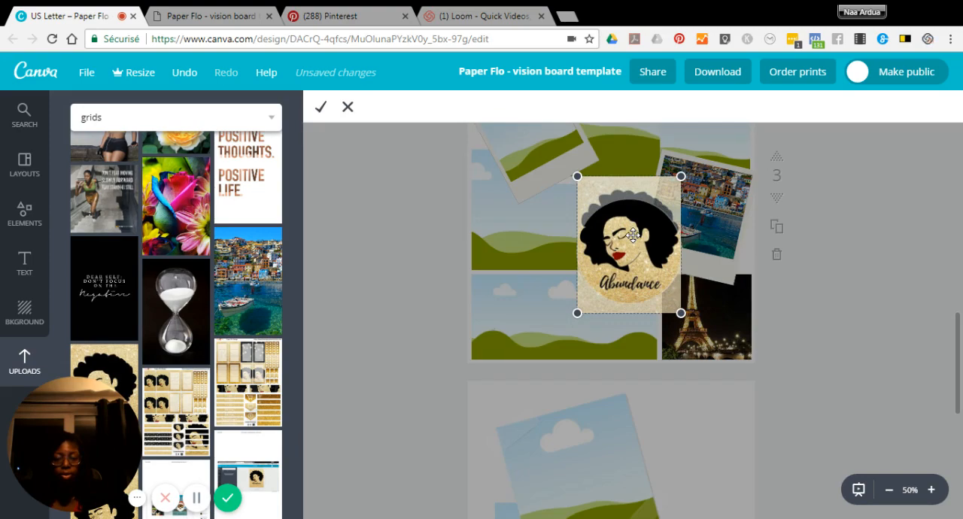
pyautogui.click(320, 110)
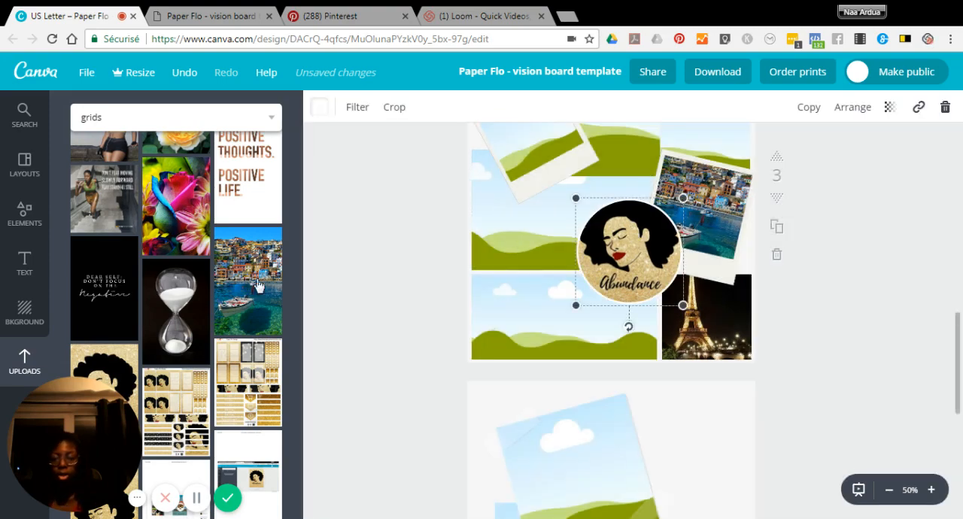
# Fill the wide grid cell beside the Eiffel Tower with the Greek temple photo and shift its crop upward to include more foreground rocks.
pyautogui.scroll(2, 218, 267)
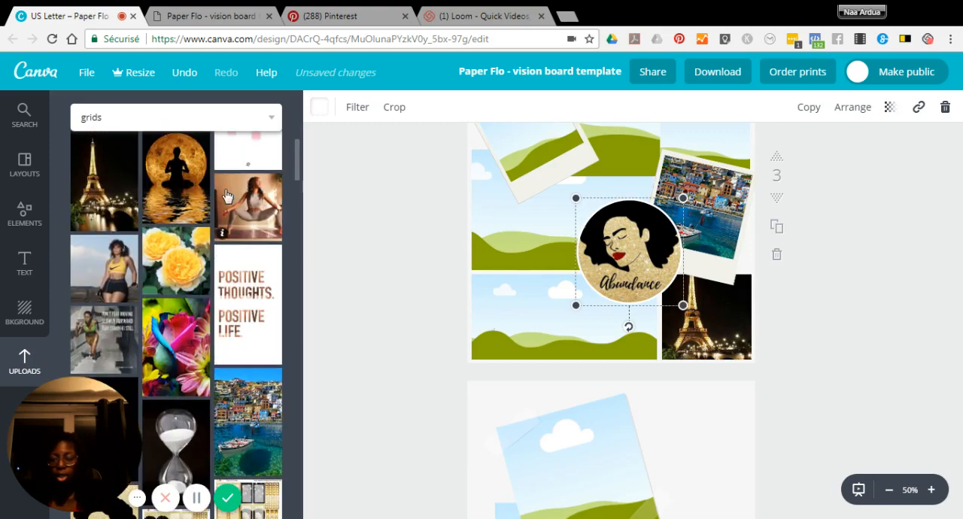
pyautogui.scroll(2, 226, 197)
pyautogui.moveTo(182, 224); pyautogui.dragTo(564, 301)
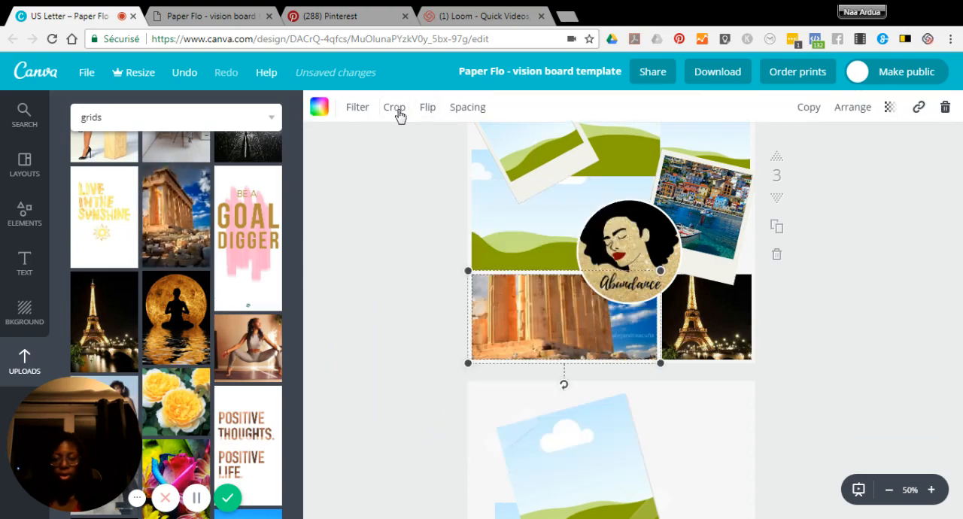
pyautogui.doubleClick(565, 278)
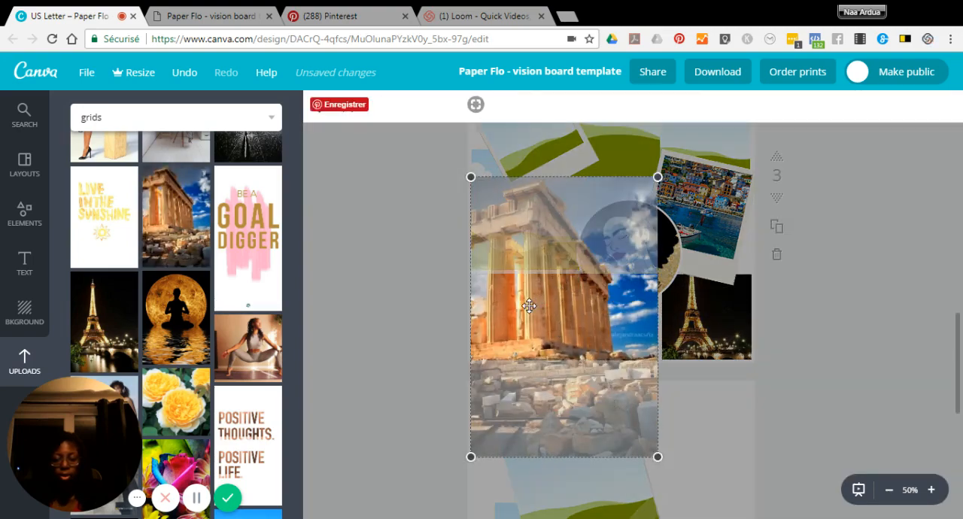
pyautogui.moveTo(529, 306); pyautogui.dragTo(529, 291)
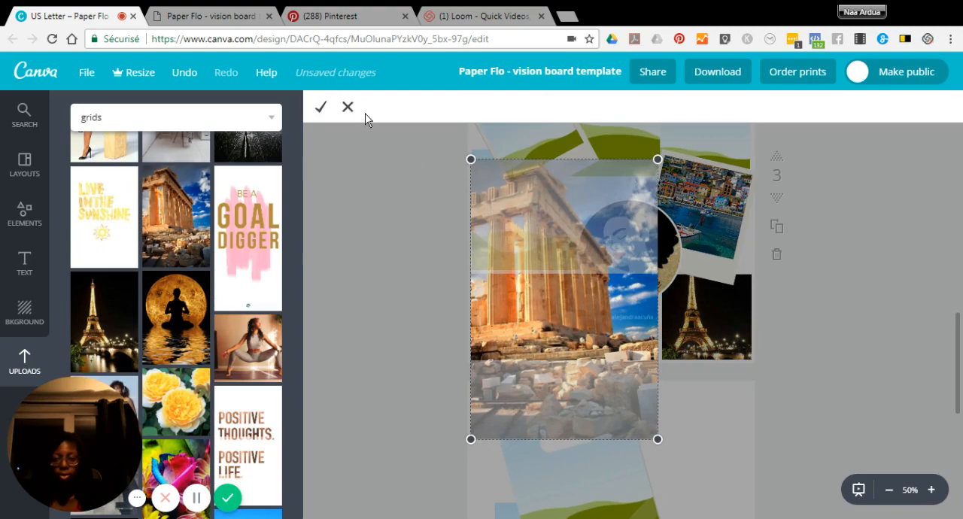
pyautogui.click(444, 259)
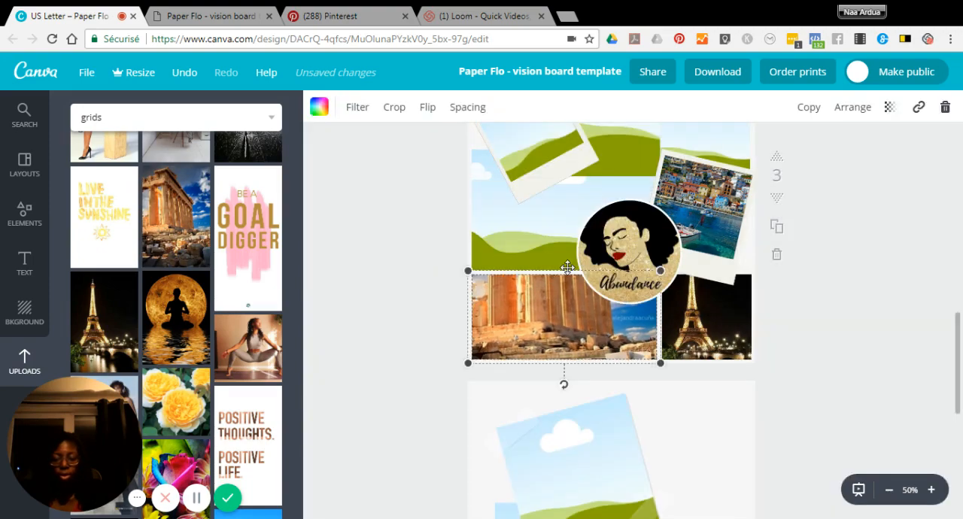
# Fill the empty grid cell above the temple photo with the yellow roses photo.
pyautogui.scroll(1, 503, 257)
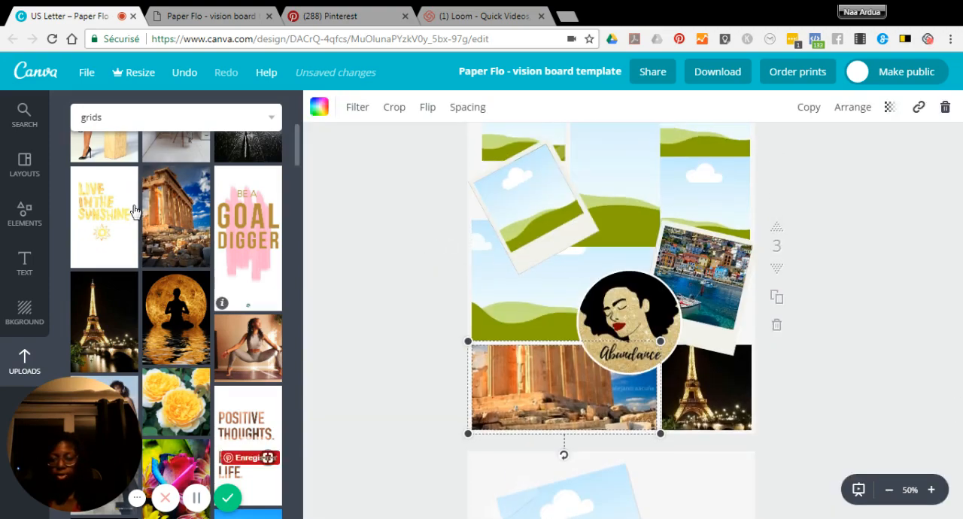
pyautogui.scroll(1, 189, 267)
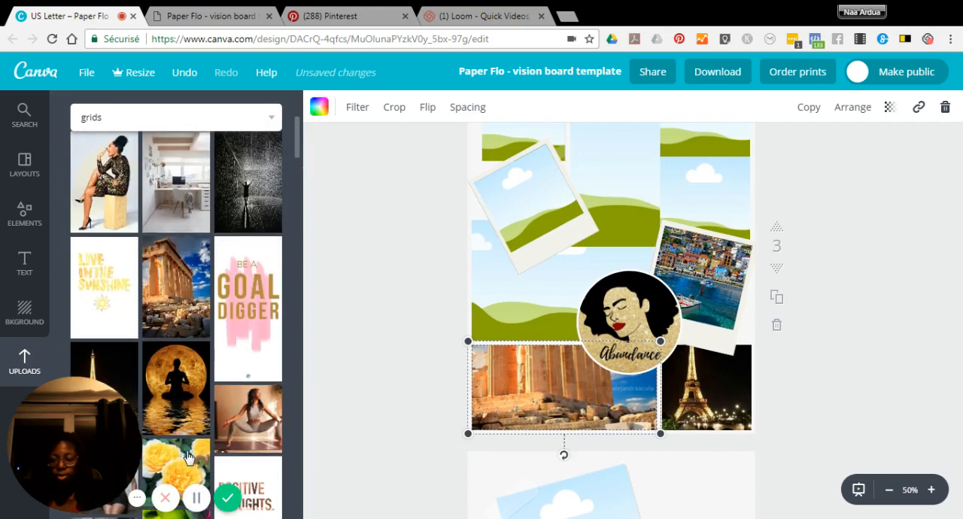
pyautogui.click(178, 472)
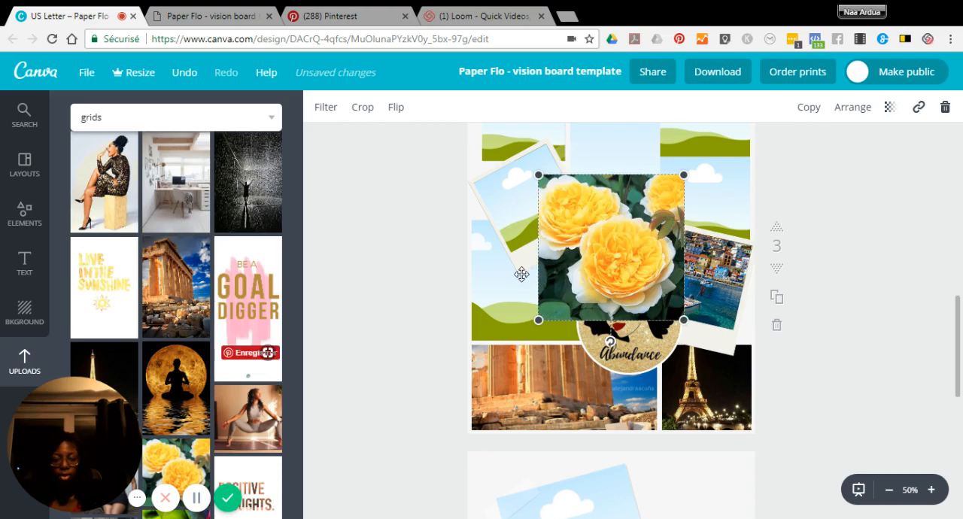
pyautogui.moveTo(517, 279); pyautogui.dragTo(490, 301)
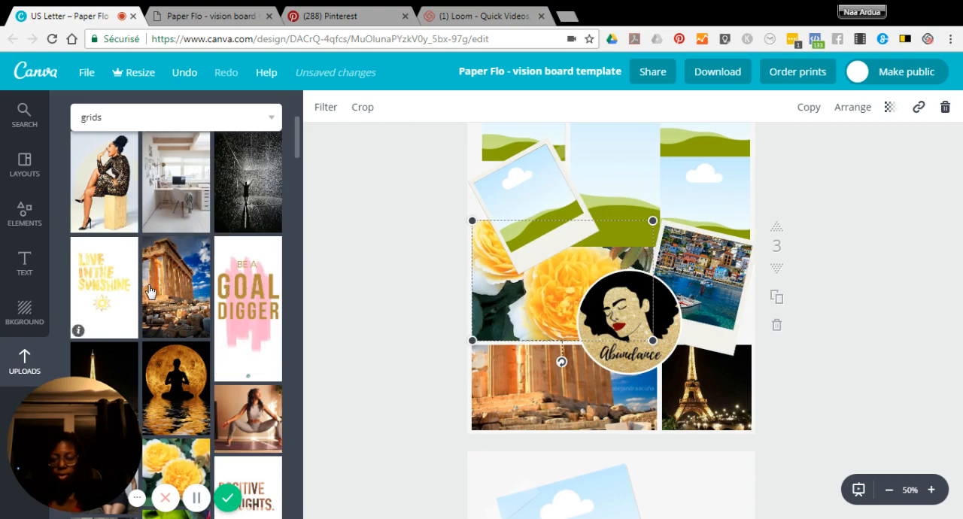
# Try the black-and-white raised-arms photo in page 3's left-hand polaroid frame and undo the placement.
pyautogui.scroll(2, 149, 291)
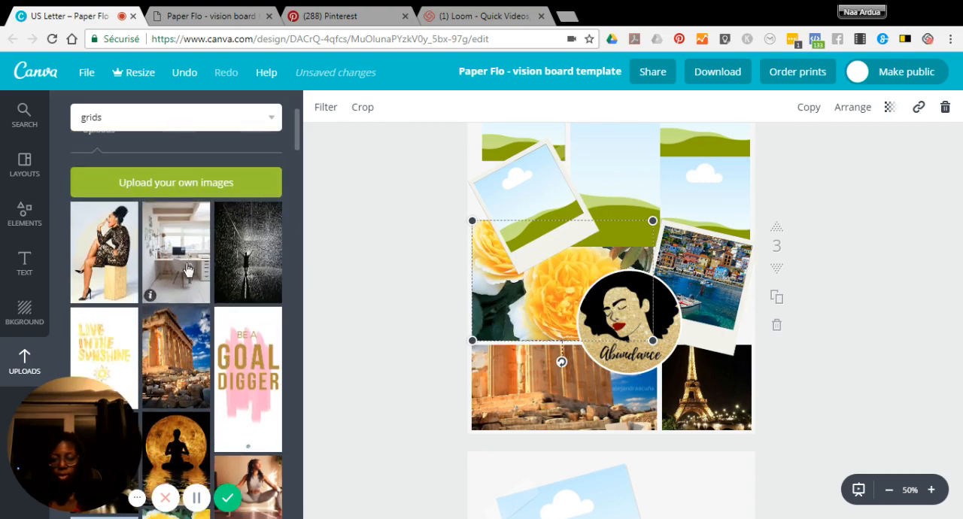
pyautogui.moveTo(248, 252); pyautogui.dragTo(533, 199)
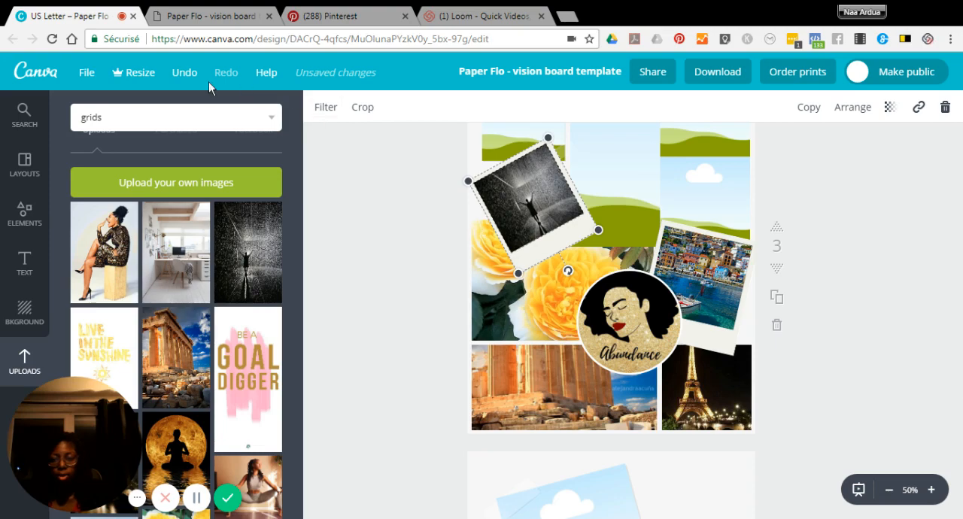
pyautogui.click(190, 74)
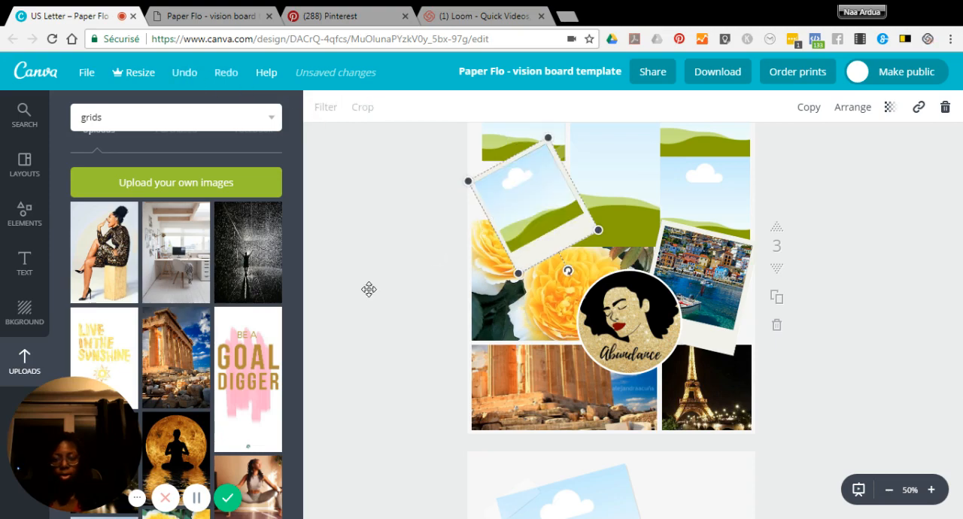
# Fill the left-hand polaroid frame with the Be a Goal Digger quote and shift its crop down so the whole quote fits.
pyautogui.moveTo(249, 376); pyautogui.dragTo(553, 195)
pyautogui.moveTo(522, 132); pyautogui.dragTo(519, 135)
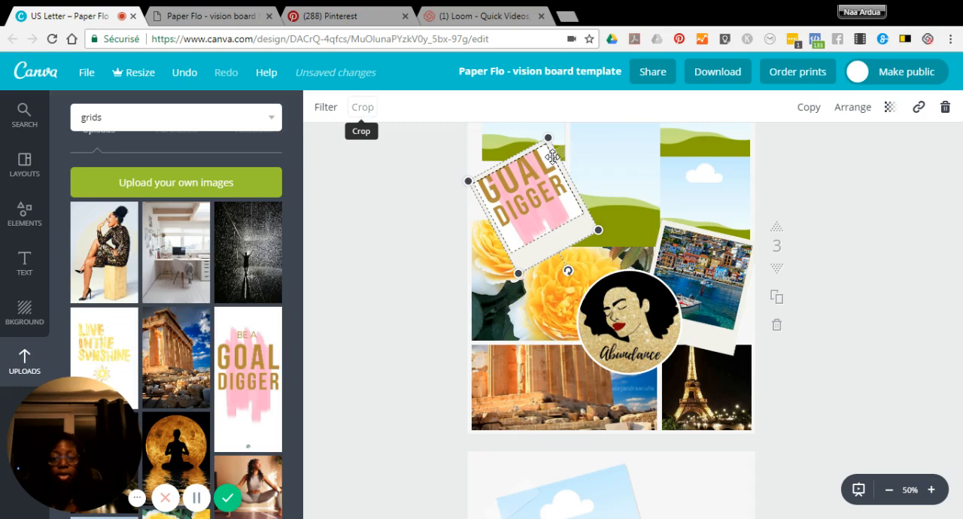
pyautogui.click(363, 110)
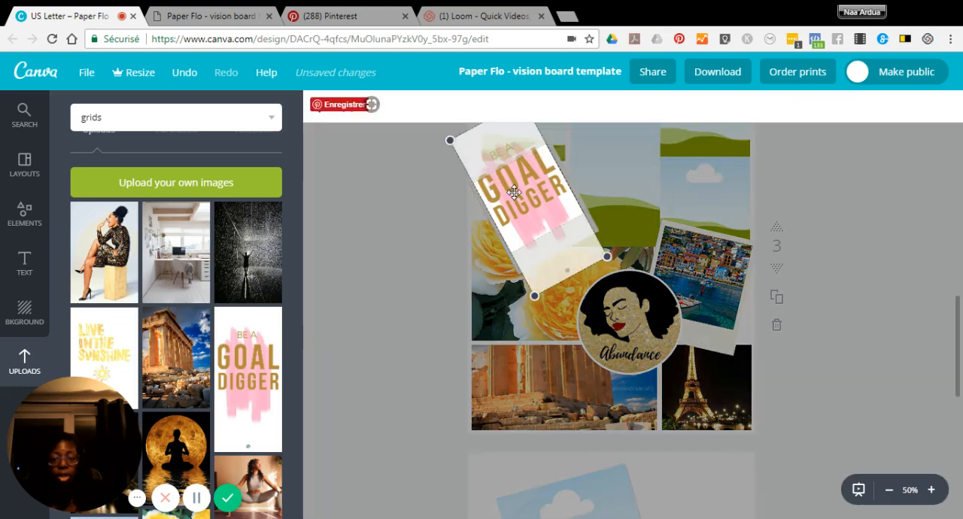
pyautogui.moveTo(517, 194); pyautogui.dragTo(532, 216)
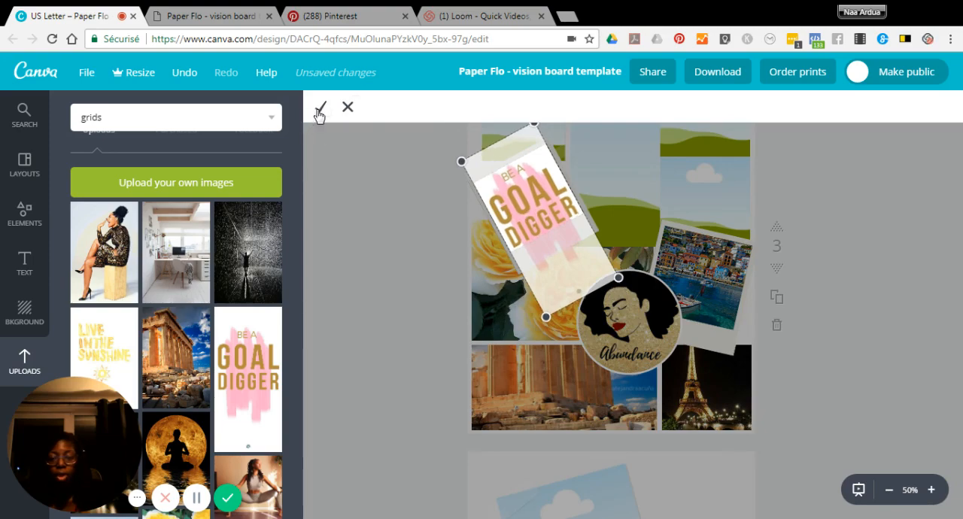
pyautogui.click(461, 201)
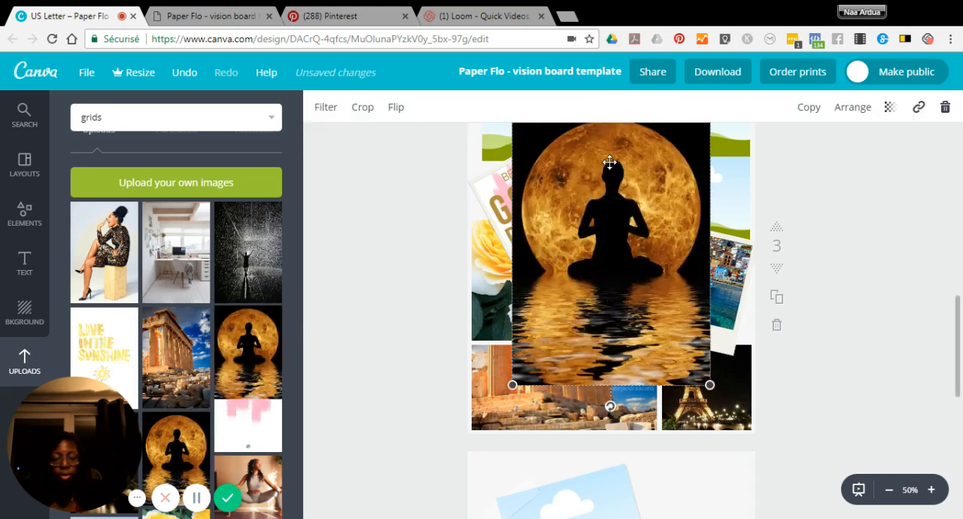
# Fill the tall upper-middle grid cell on page 3 with the photo of the meditating silhouette against the moon.
pyautogui.moveTo(610, 163); pyautogui.dragTo(619, 137)
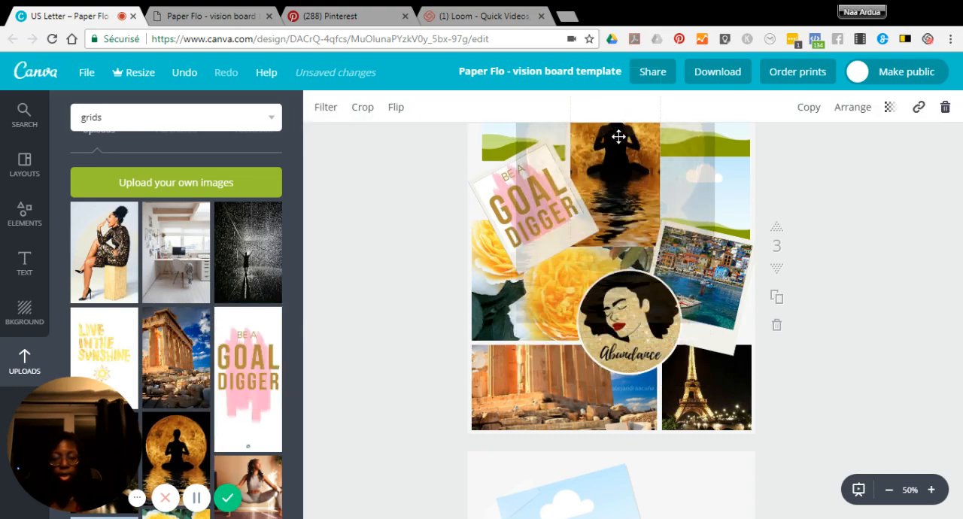
pyautogui.moveTo(596, 285); pyautogui.dragTo(574, 286)
pyautogui.scroll(1, 575, 286)
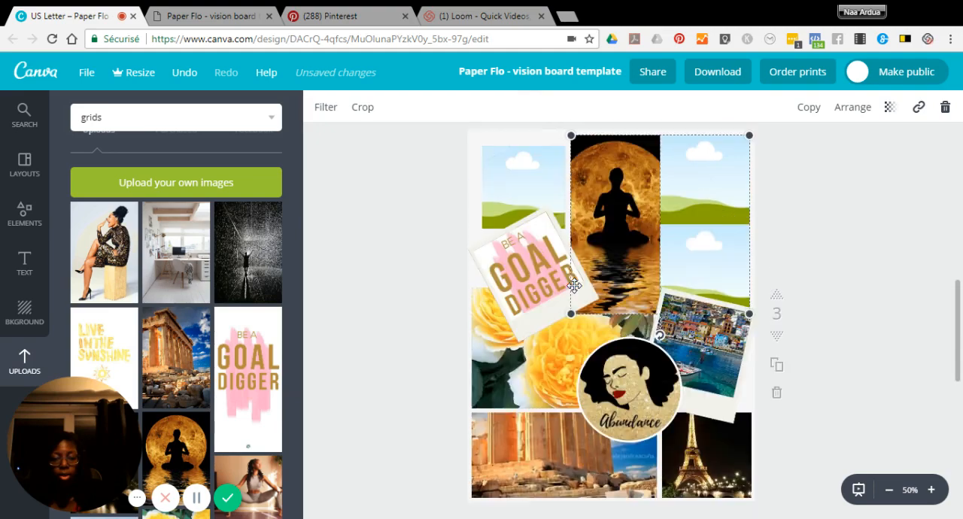
# Fill the two cells beside the moon photo with the seated yoga photo below and the yellow-top athlete photo above.
pyautogui.scroll(-1, 147, 339)
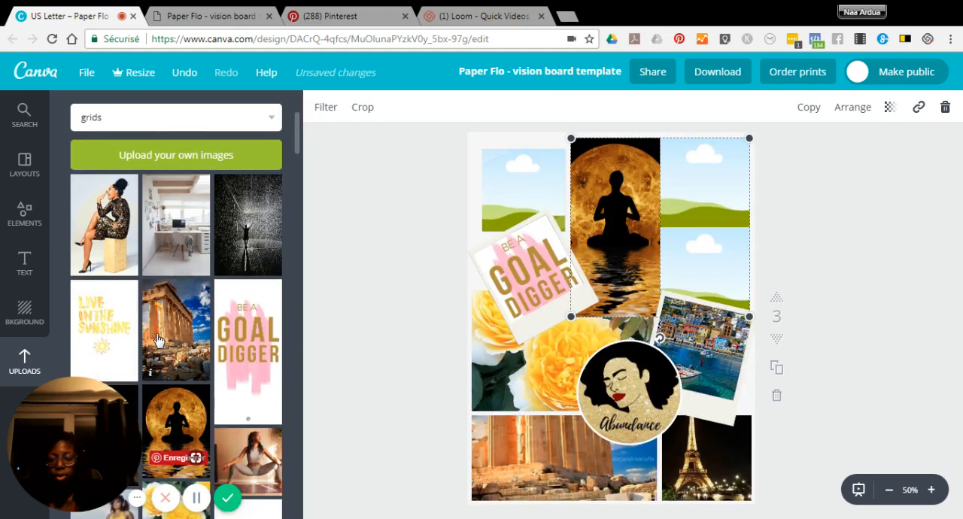
pyautogui.moveTo(247, 418); pyautogui.dragTo(723, 261)
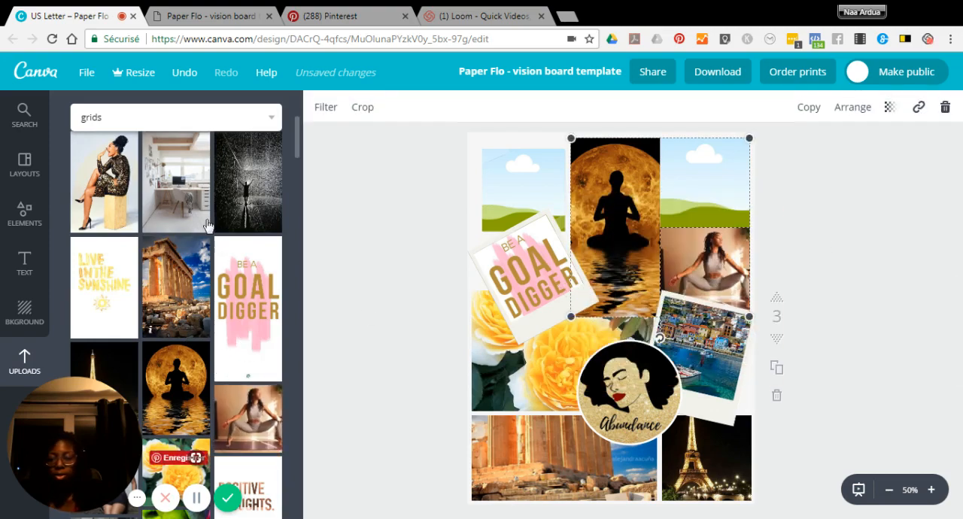
pyautogui.scroll(-3, 235, 304)
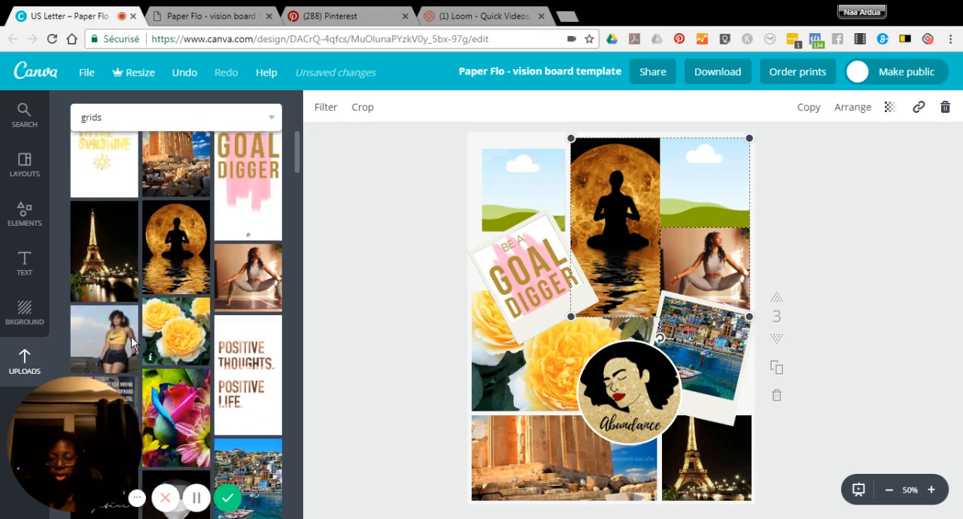
pyautogui.moveTo(116, 340); pyautogui.dragTo(695, 174)
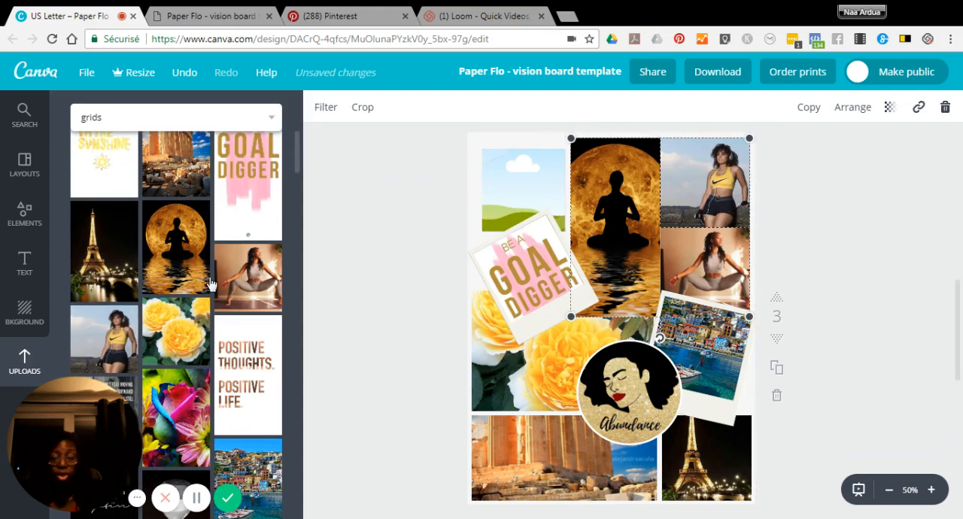
# Fill page 3's upper-left frame with the Live in the Sunshine quote and shift its crop down to fit all the lettering.
pyautogui.moveTo(117, 165); pyautogui.dragTo(496, 176)
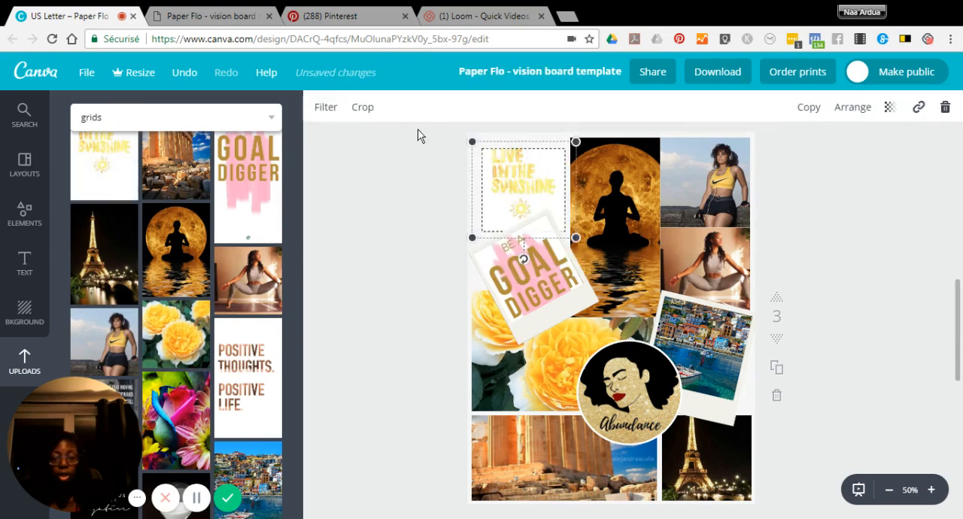
pyautogui.doubleClick(520, 188)
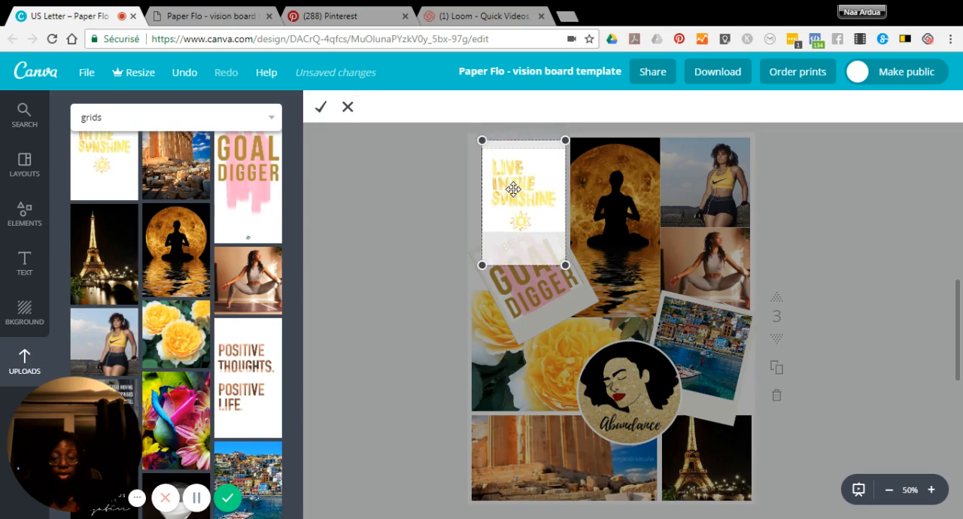
pyautogui.click(630, 245)
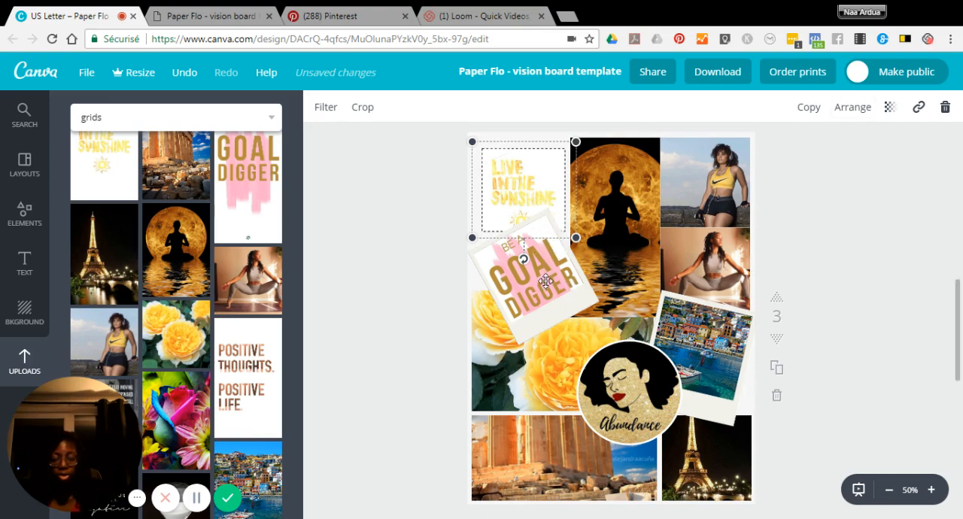
# Bring the Live in the Sunshine image forward over the Goal Digger polaroid and send it back behind the polaroid.
pyautogui.click(863, 107)
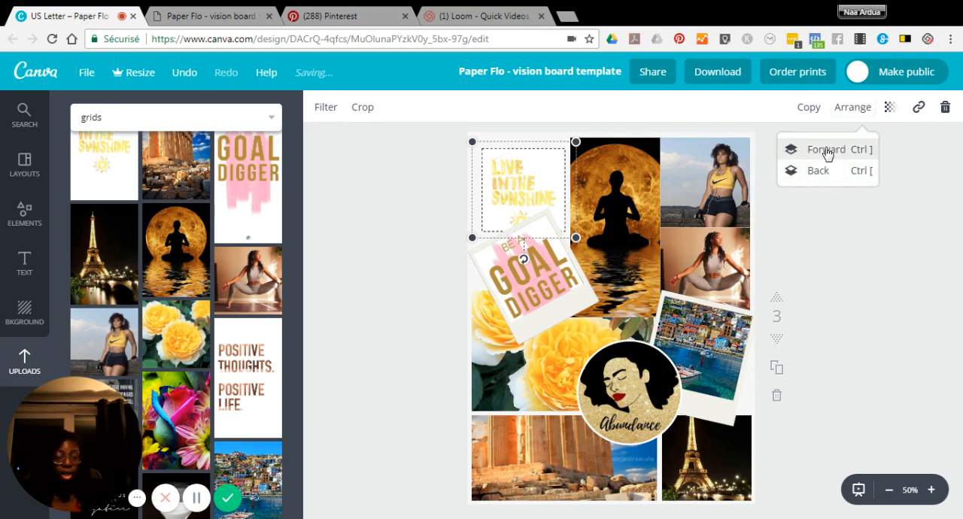
pyautogui.click(827, 152)
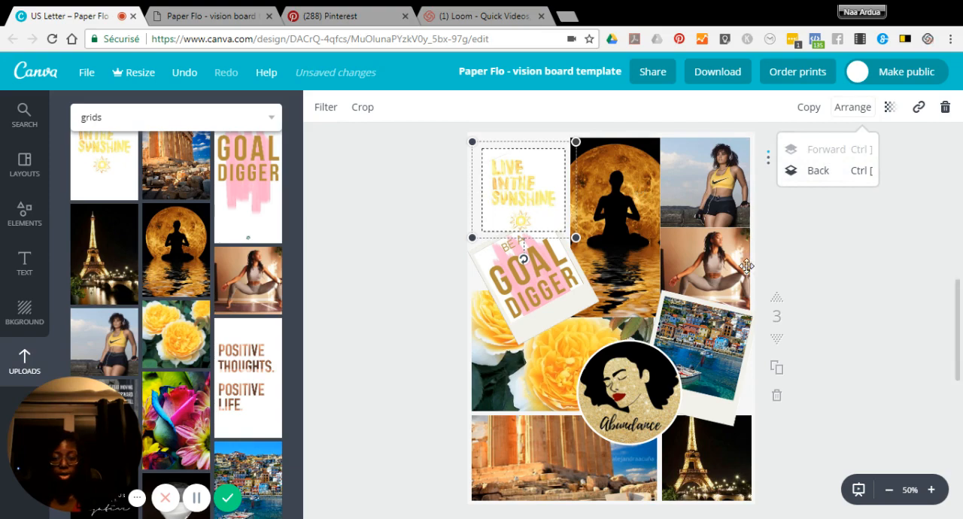
pyautogui.click(816, 173)
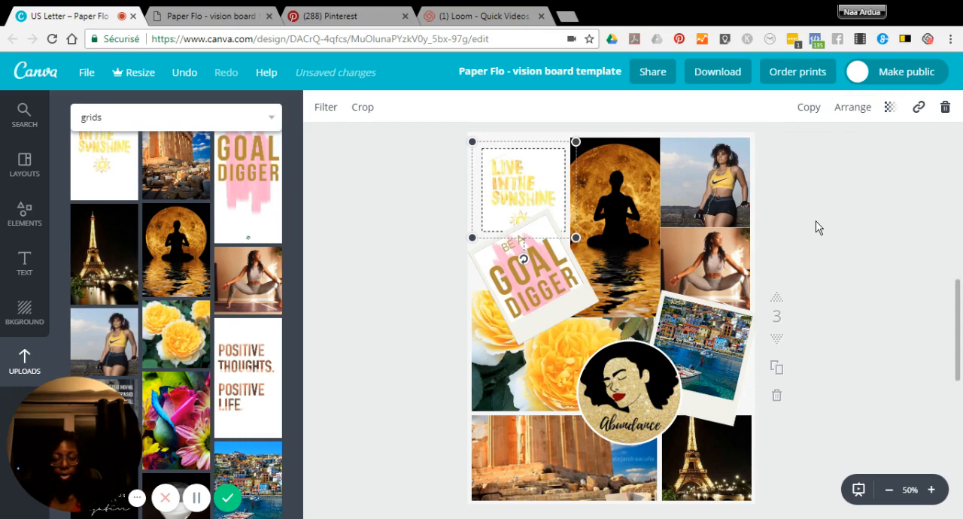
pyautogui.scroll(-1, 817, 226)
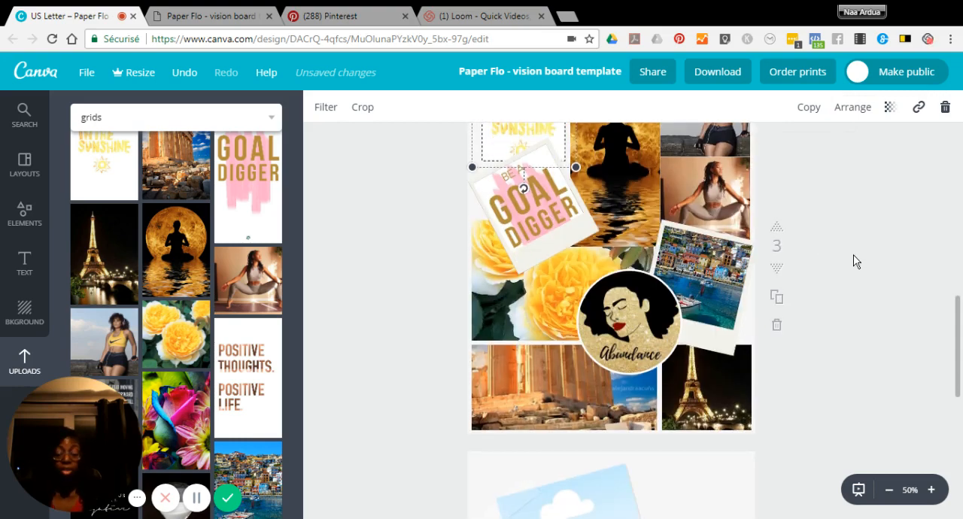
# Deselect the Live in the Sunshine image, review the page 3 collage, and check the design's save status in the file options.
pyautogui.click(855, 261)
pyautogui.scroll(1, 855, 261)
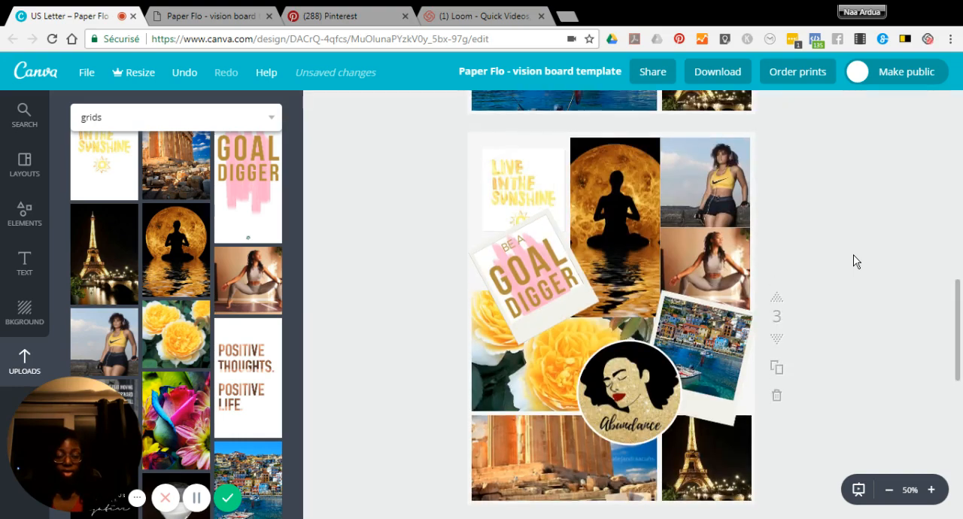
pyautogui.scroll(-1, 855, 261)
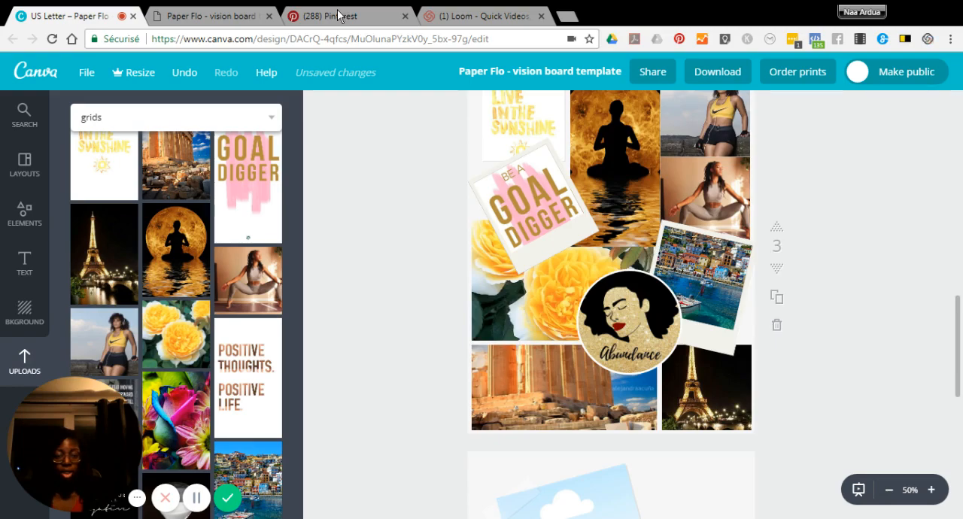
pyautogui.click(86, 75)
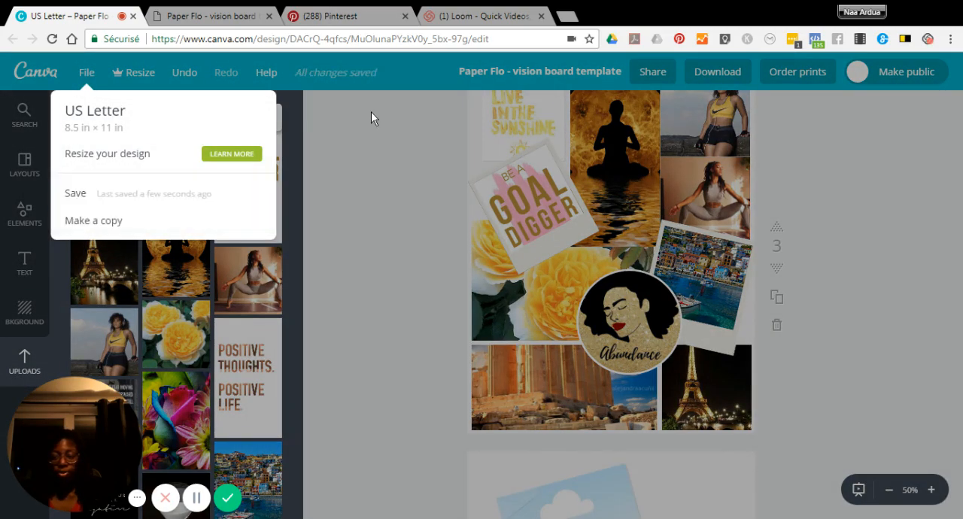
pyautogui.click(373, 112)
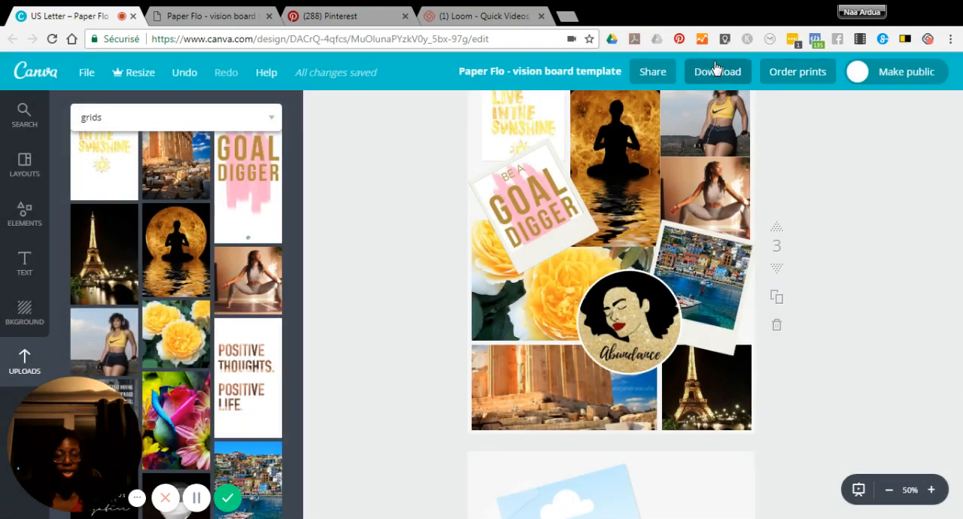
# Examine the download settings for file type, page range, and crop marks and bleed, and close them without downloading.
pyautogui.click(711, 68)
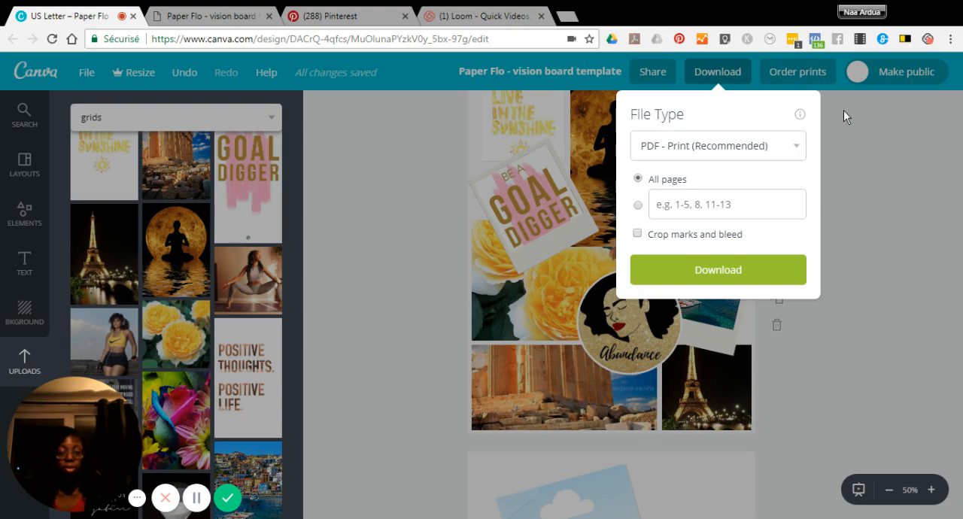
pyautogui.click(877, 194)
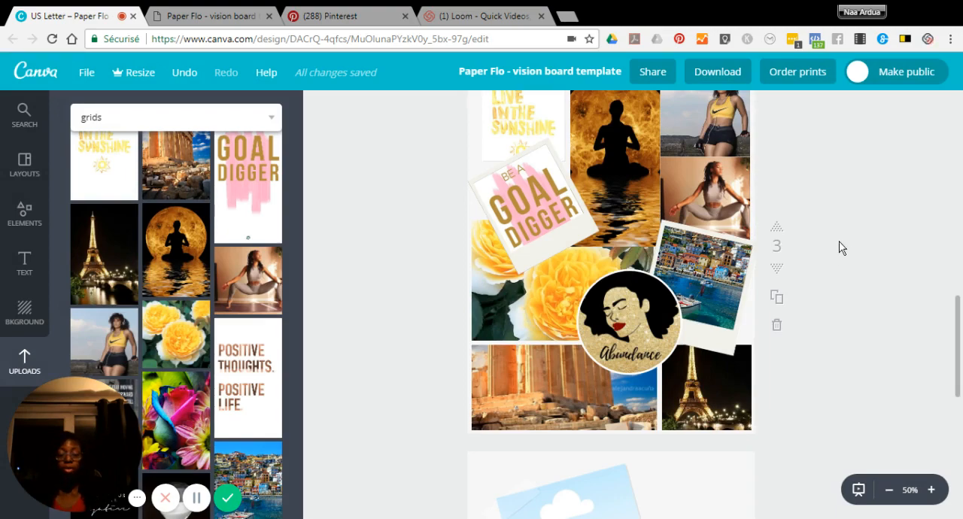
pyautogui.scroll(1, 835, 189)
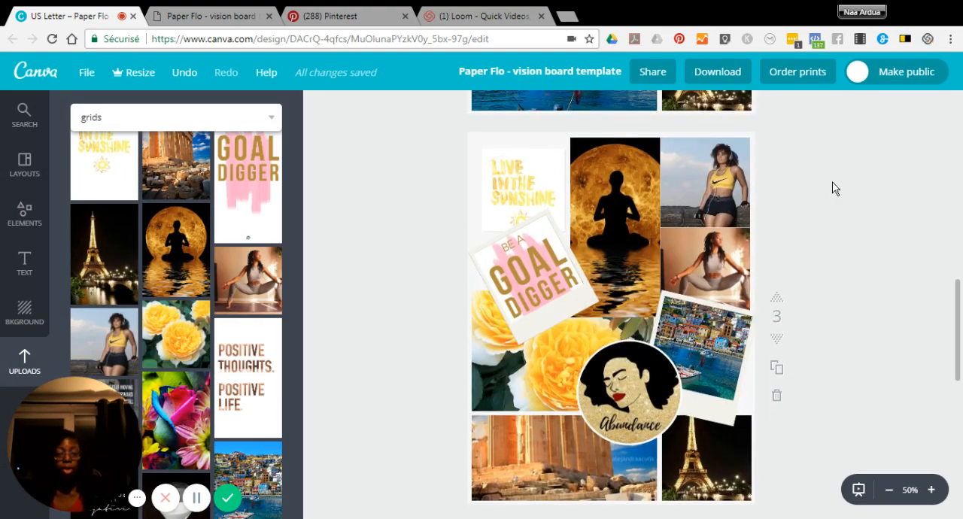